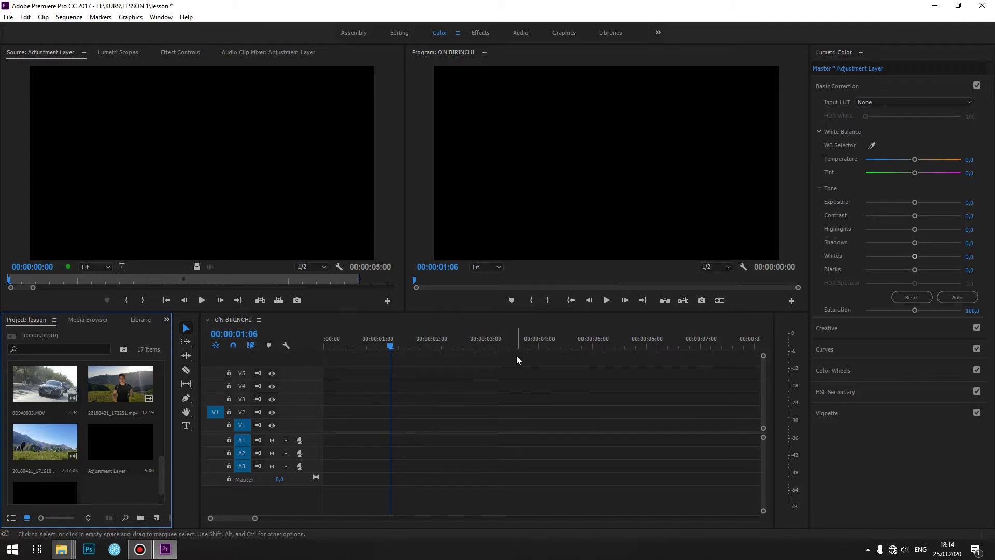
Step: Place the car clip 0D9A0833.MOV on the sequence, keeping the existing sequence settings
{"action": "double_click", "coordinate": [45, 386]}
{"action": "left_click_drag", "start_coordinate": [97, 281], "coordinate": [140, 280]}
{"action": "left_click_drag", "start_coordinate": [169, 224], "coordinate": [326, 441]}
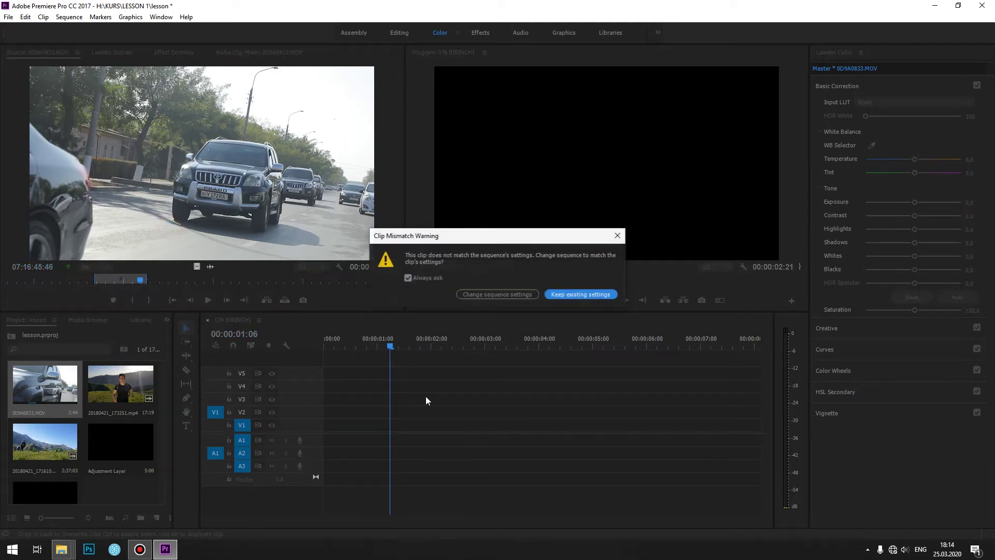
{"action": "left_click", "coordinate": [603, 296]}
{"action": "left_click_drag", "start_coordinate": [414, 346], "coordinate": [400, 349]}
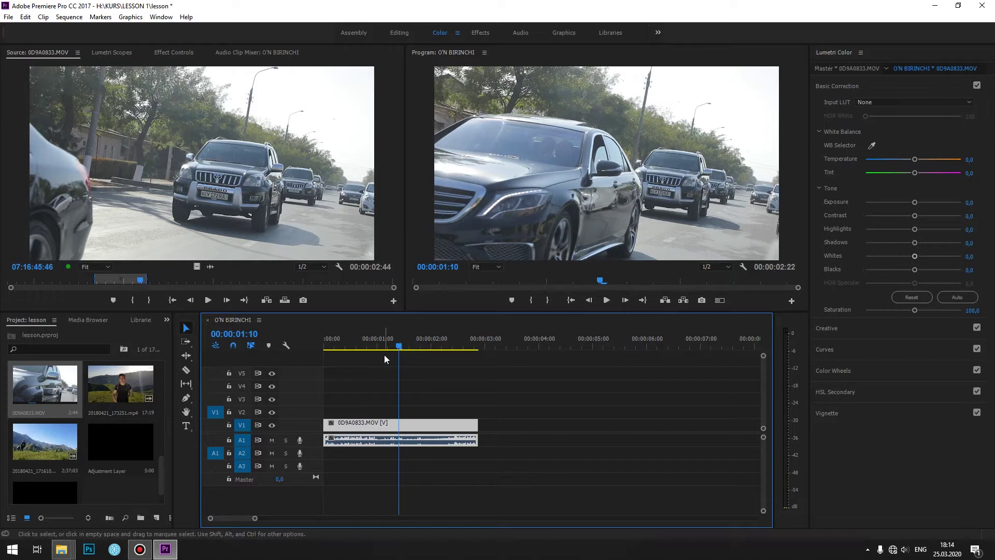
Step: Create a 1920×1080 Adjustment Layer on V4 above the clip and show the Effects list
{"action": "left_click", "coordinate": [166, 320]}
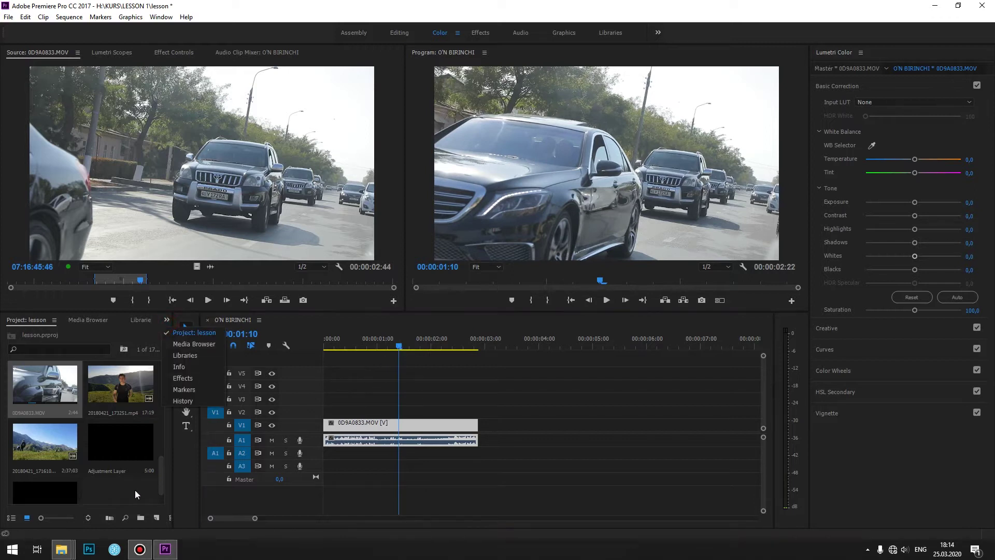
{"action": "left_click", "coordinate": [158, 518]}
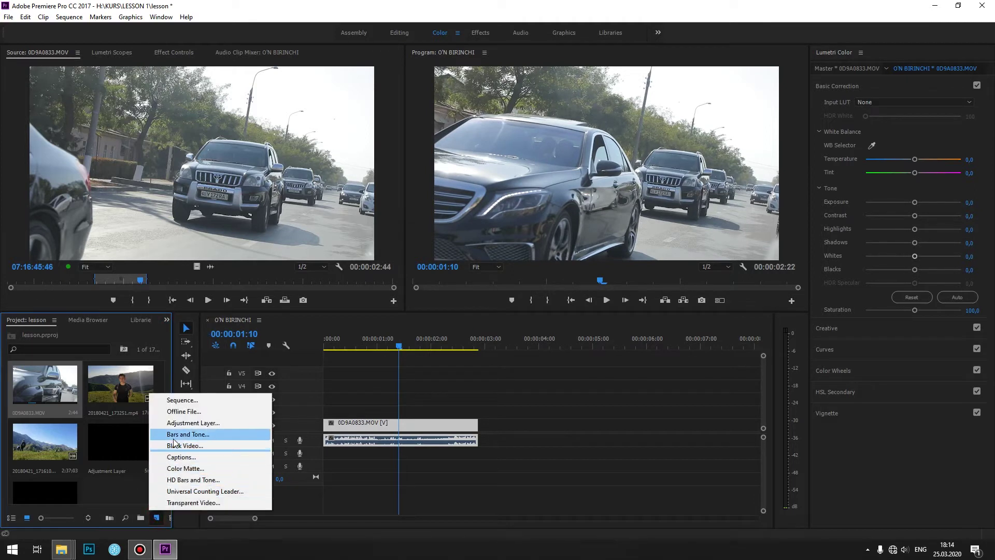
{"action": "left_click", "coordinate": [186, 422]}
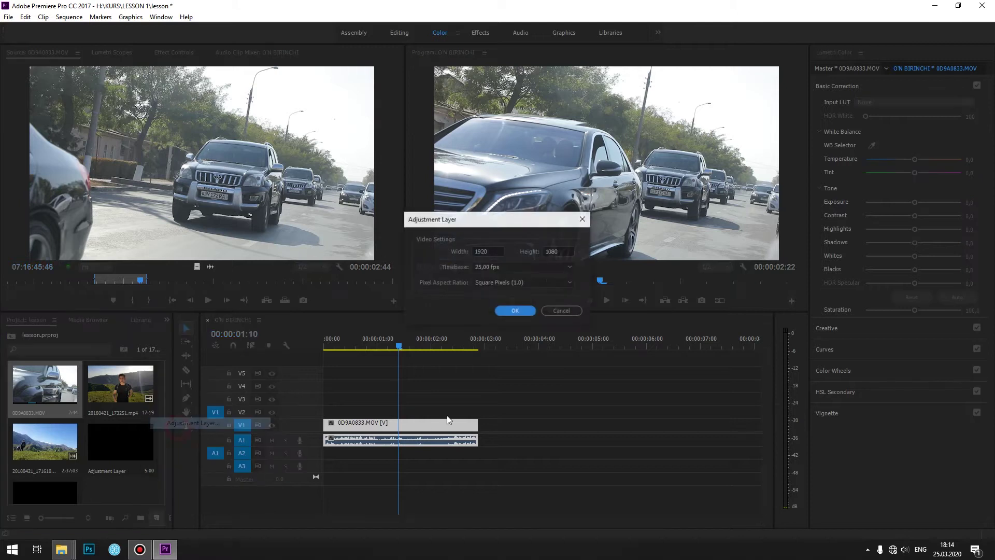
{"action": "left_click", "coordinate": [504, 315]}
{"action": "left_click_drag", "start_coordinate": [119, 486], "coordinate": [413, 381]}
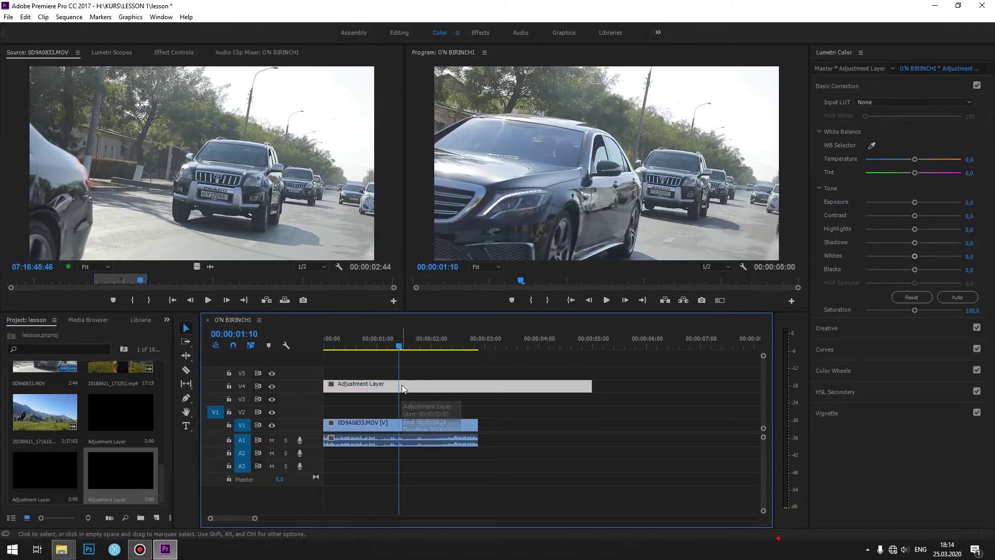
{"action": "left_click", "coordinate": [167, 320]}
{"action": "left_click", "coordinate": [184, 357]}
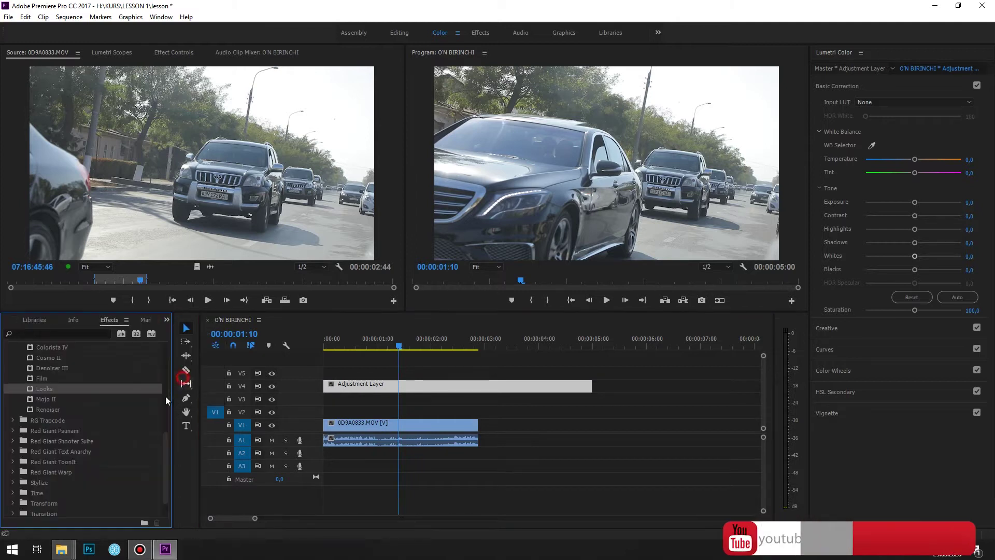
Step: Apply the RG Magic Bullet Looks effect to the Adjustment Layer and open its Looks editor
{"action": "scroll", "coordinate": [47, 406], "scroll_direction": "up", "scroll_amount": 3}
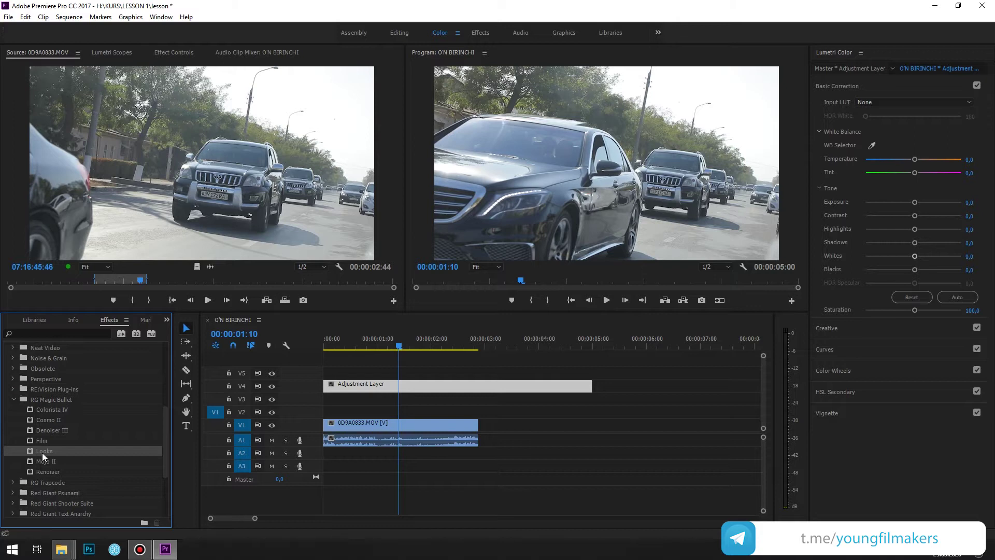
{"action": "left_click_drag", "start_coordinate": [42, 452], "coordinate": [395, 386]}
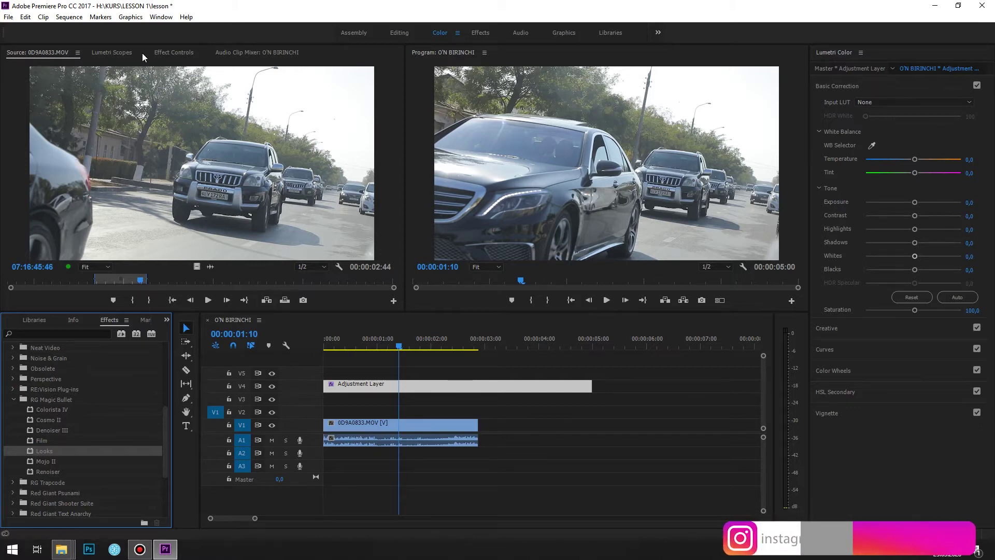
{"action": "left_click", "coordinate": [163, 52]}
{"action": "scroll", "coordinate": [83, 267], "scroll_direction": "down", "scroll_amount": 2}
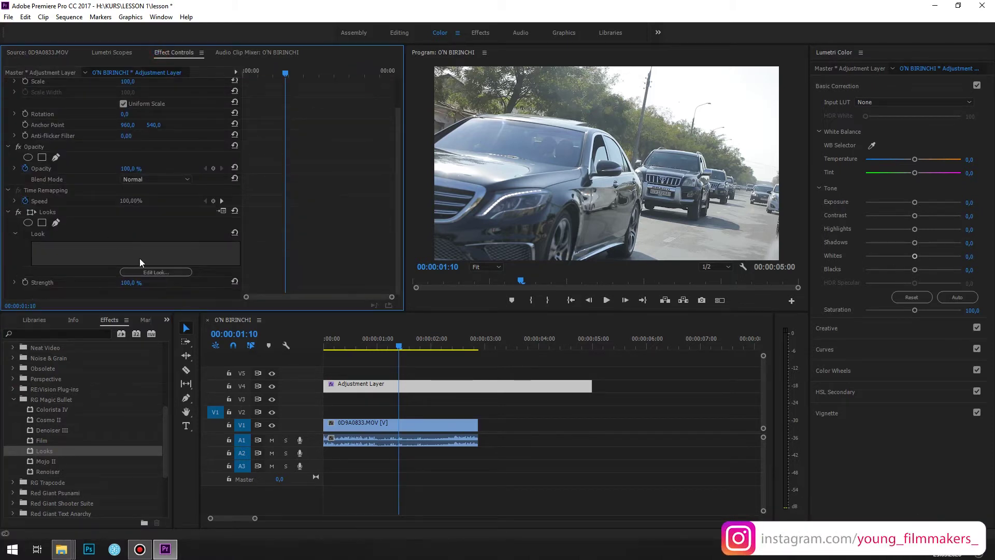
{"action": "left_click", "coordinate": [189, 273]}
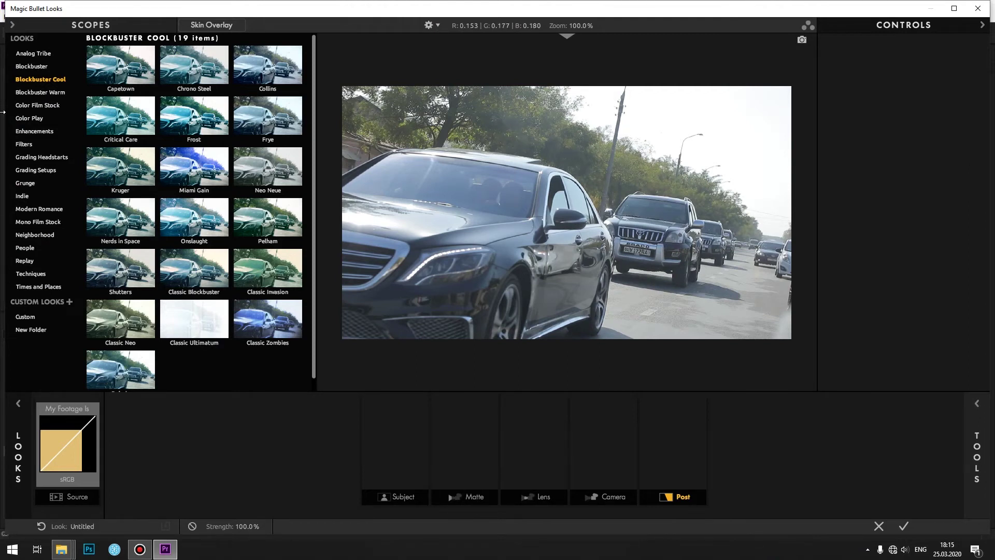
Step: Preview the Analog Tribe looks Ice Pick, Cartridge Family, Sandborn, Restoration and Old Glory
{"action": "left_click", "coordinate": [24, 54]}
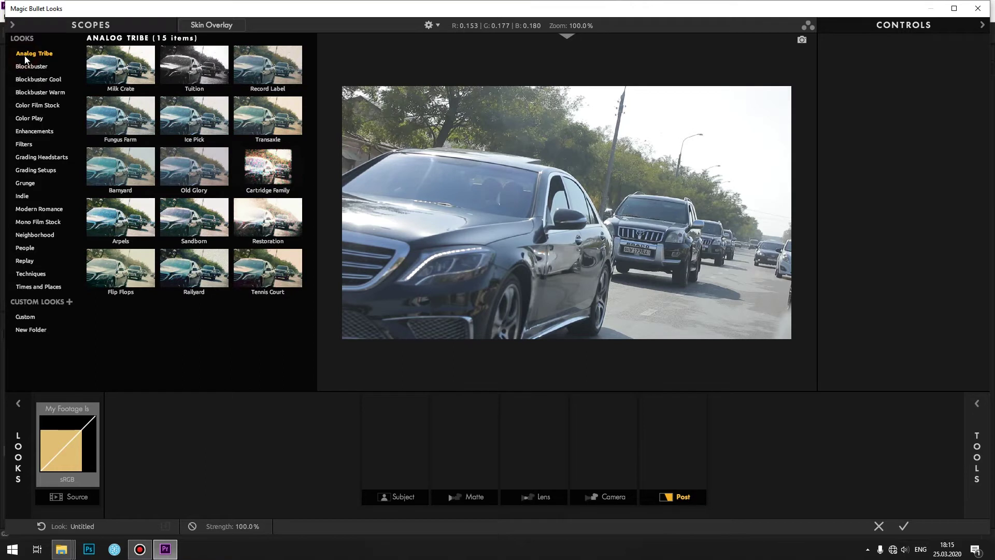
{"action": "left_click", "coordinate": [196, 117]}
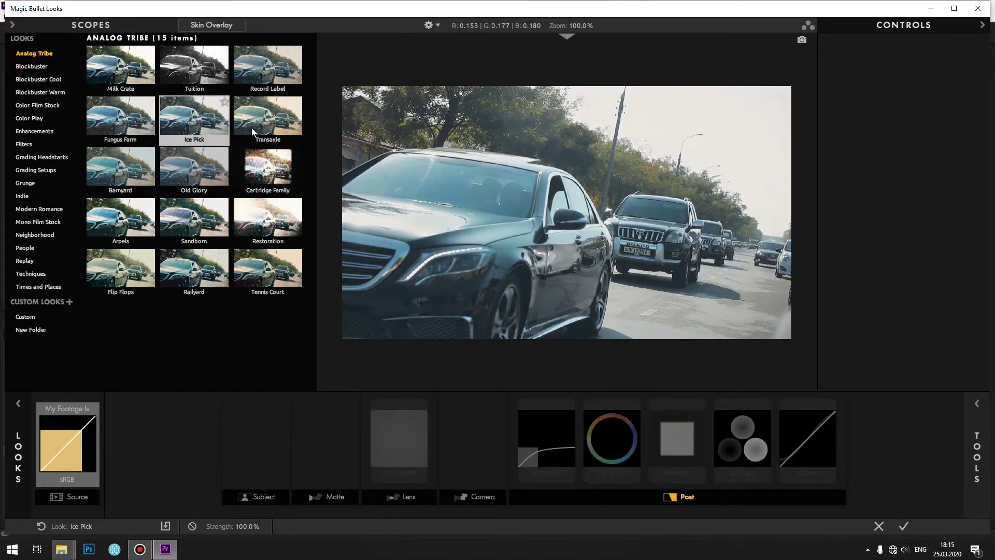
{"action": "left_click", "coordinate": [270, 165]}
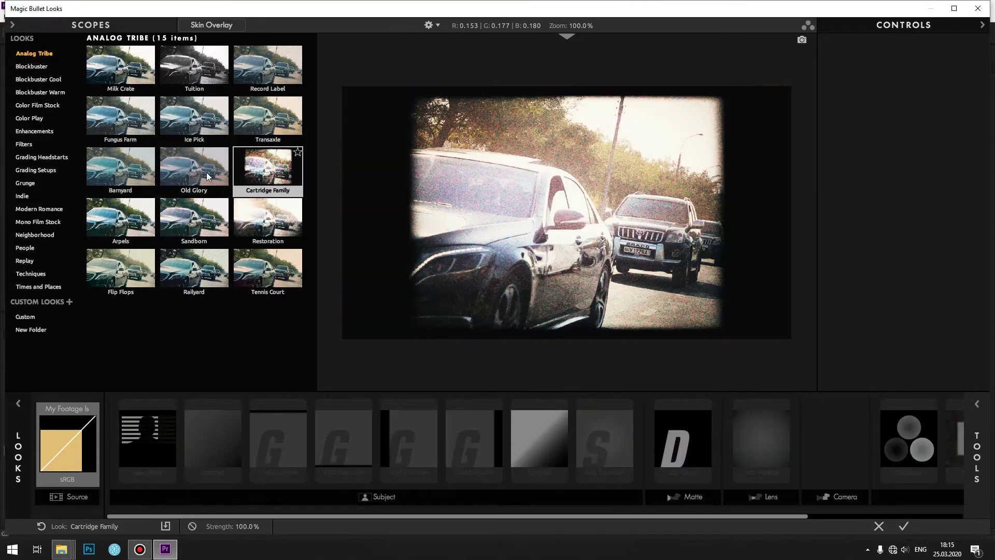
{"action": "left_click", "coordinate": [191, 173]}
{"action": "left_click", "coordinate": [186, 212]}
{"action": "left_click", "coordinate": [278, 227]}
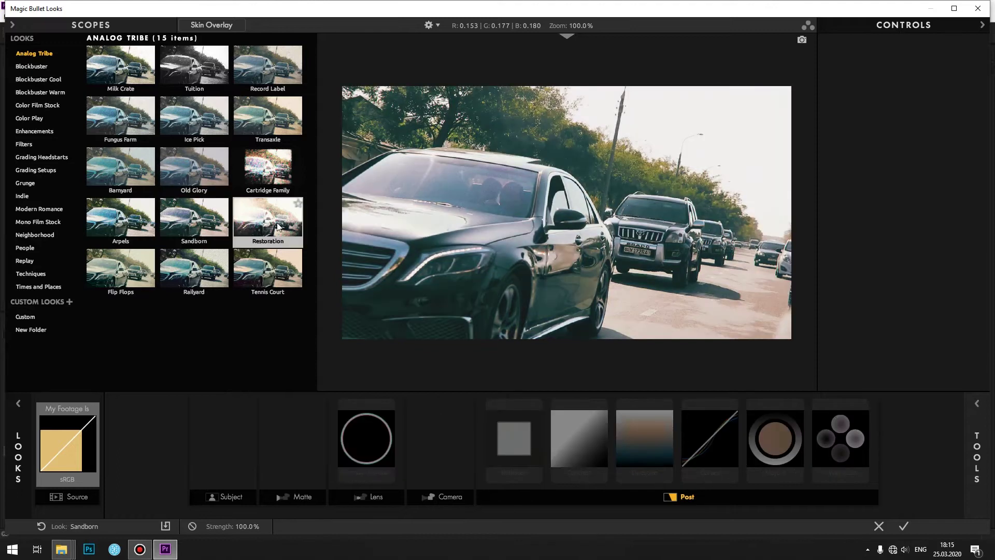
{"action": "left_click", "coordinate": [176, 167]}
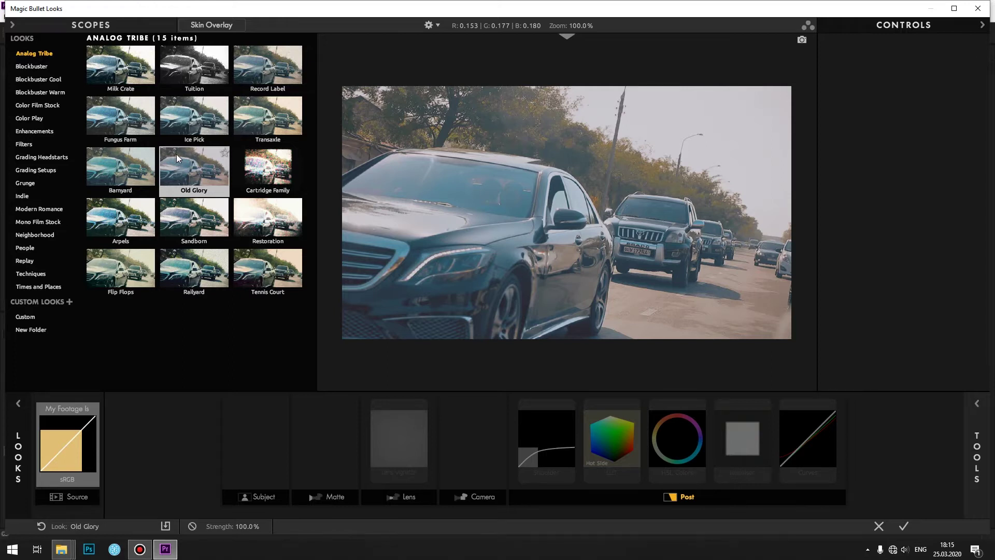
{"action": "left_click", "coordinate": [176, 132]}
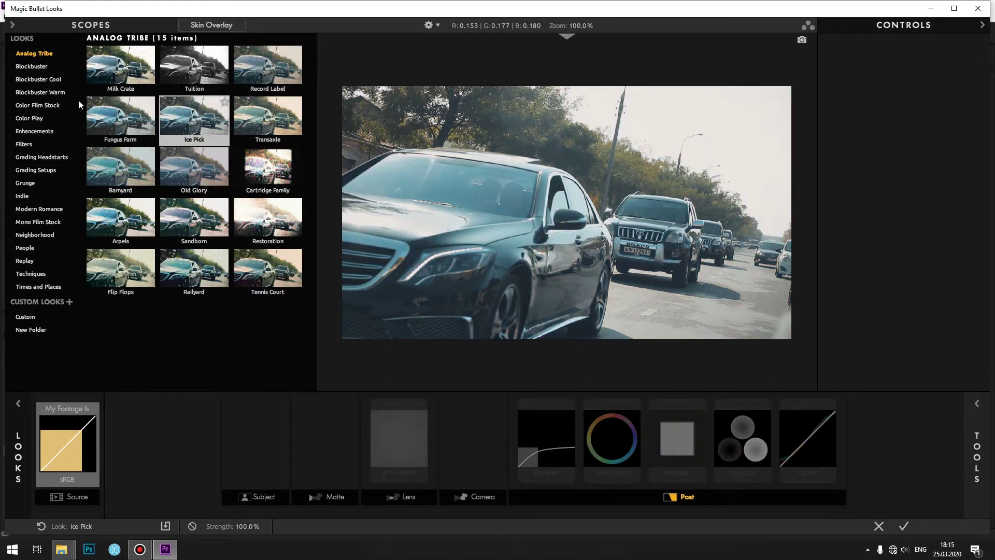
Step: Preview the Blockbuster looks Body Shop, Lynne, Wormhole, Maxine and Classic Tension
{"action": "left_click", "coordinate": [33, 67]}
{"action": "left_click", "coordinate": [119, 75]}
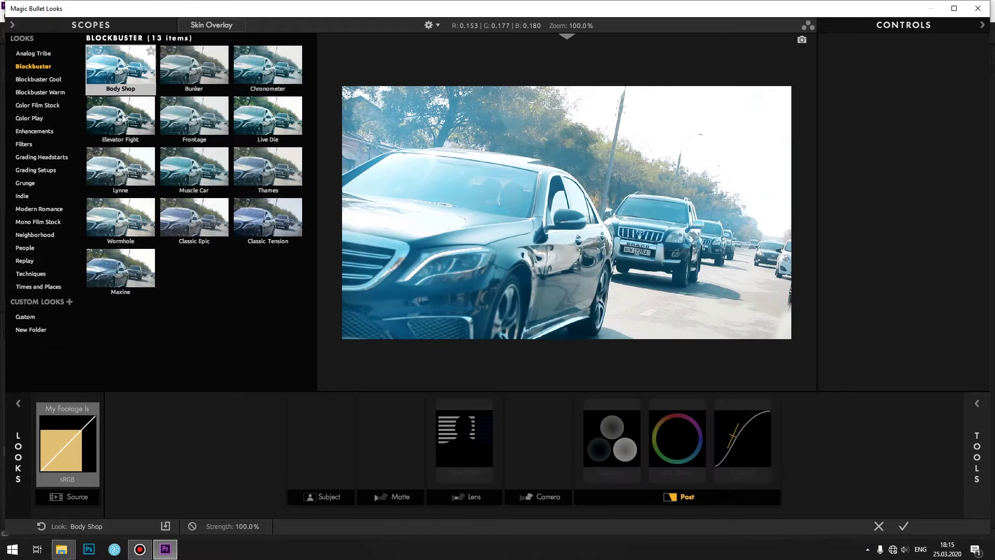
{"action": "left_click", "coordinate": [122, 170]}
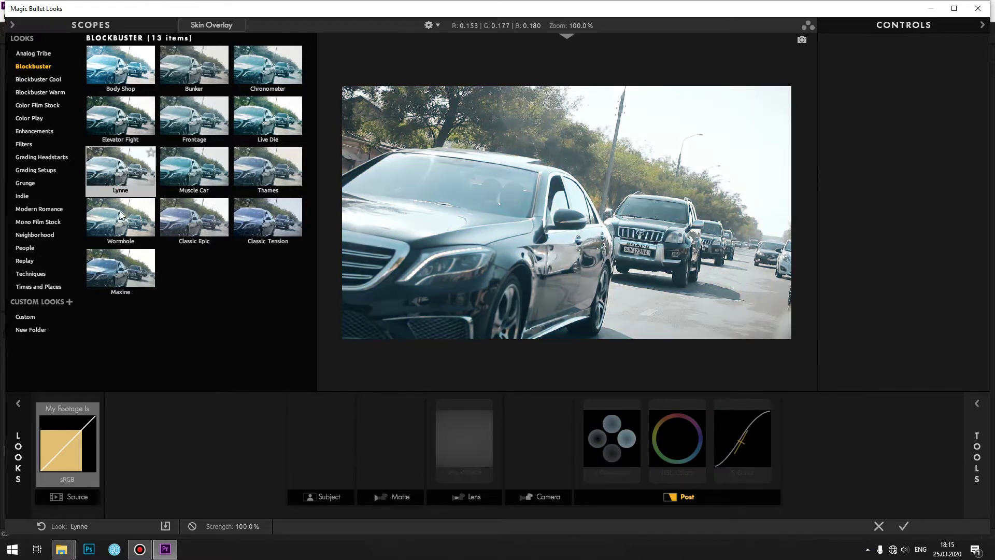
{"action": "left_click", "coordinate": [117, 231]}
{"action": "left_click", "coordinate": [120, 270]}
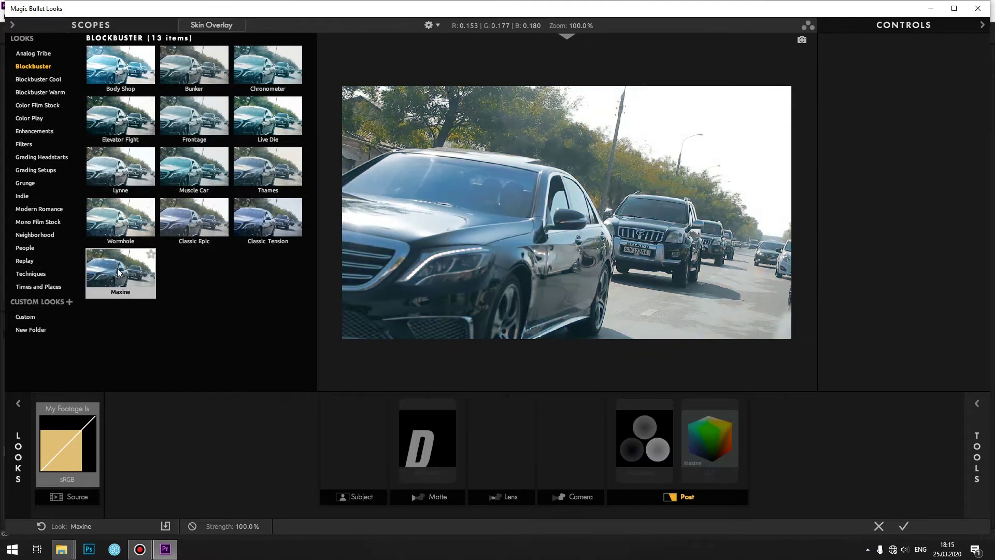
{"action": "left_click", "coordinate": [257, 218]}
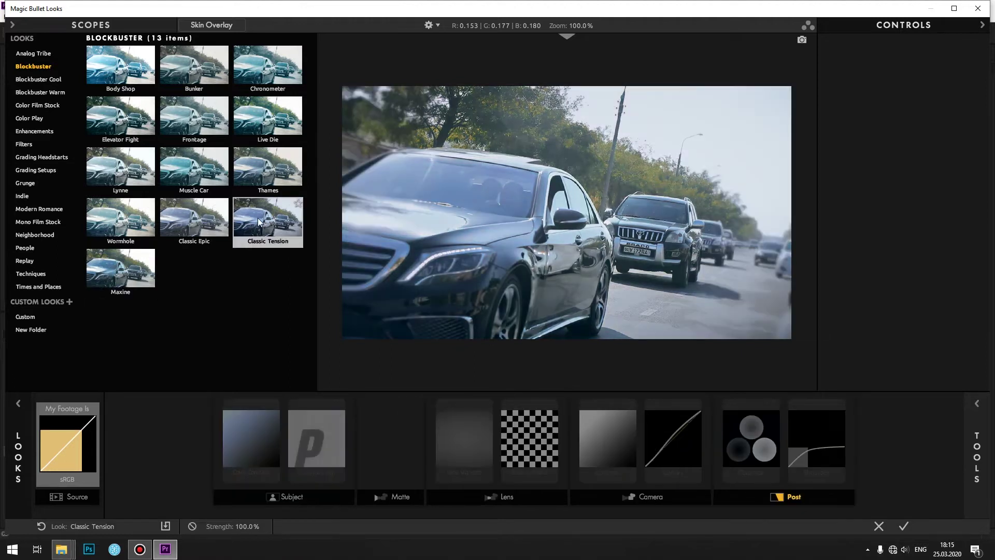
{"action": "left_click", "coordinate": [52, 77]}
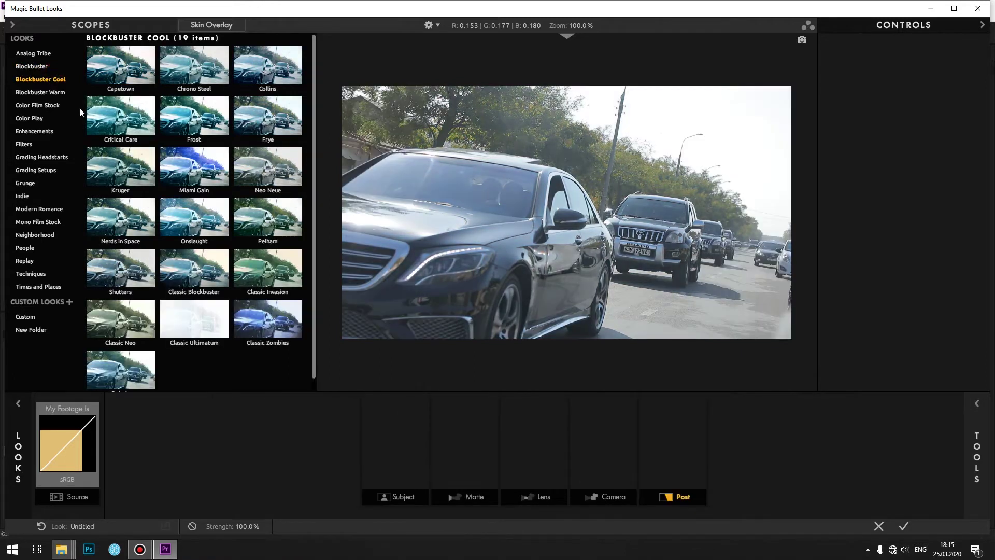
Step: Preview Nerds in Space, then the Blockbuster Warm looks Coliseum, Harford Pills and Humungus
{"action": "left_click", "coordinate": [103, 212]}
{"action": "left_click", "coordinate": [41, 92]}
{"action": "left_click", "coordinate": [152, 117]}
{"action": "left_click", "coordinate": [176, 117]}
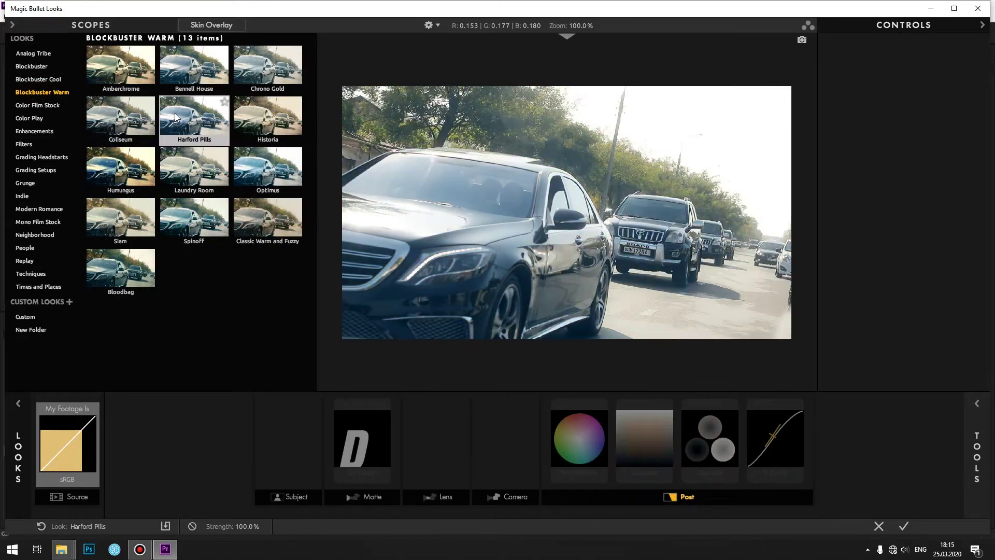
{"action": "left_click", "coordinate": [120, 177]}
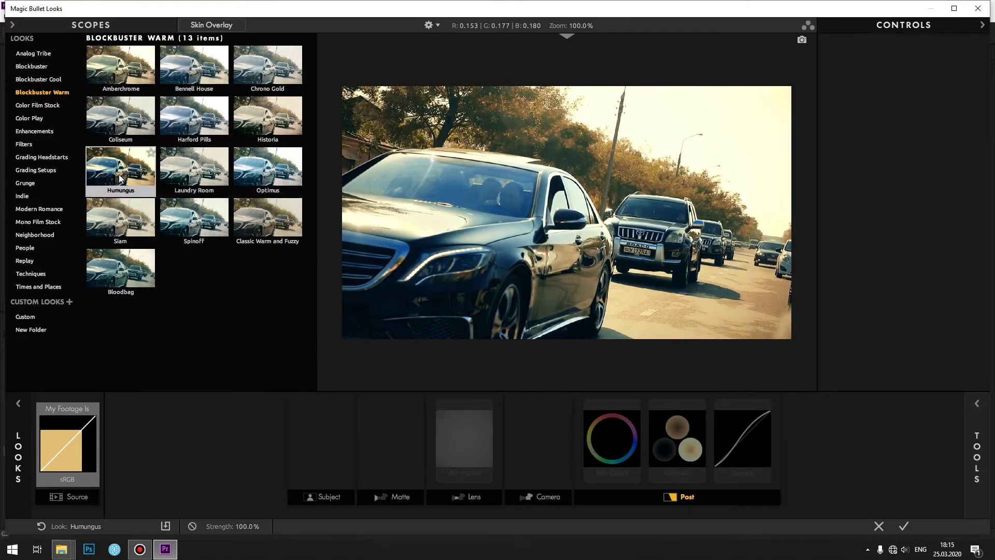
Step: Browse Color Film Stock through Indie presets, try Sigh Anne, then clear it, leaving the clip ungraded
{"action": "left_click", "coordinate": [26, 107]}
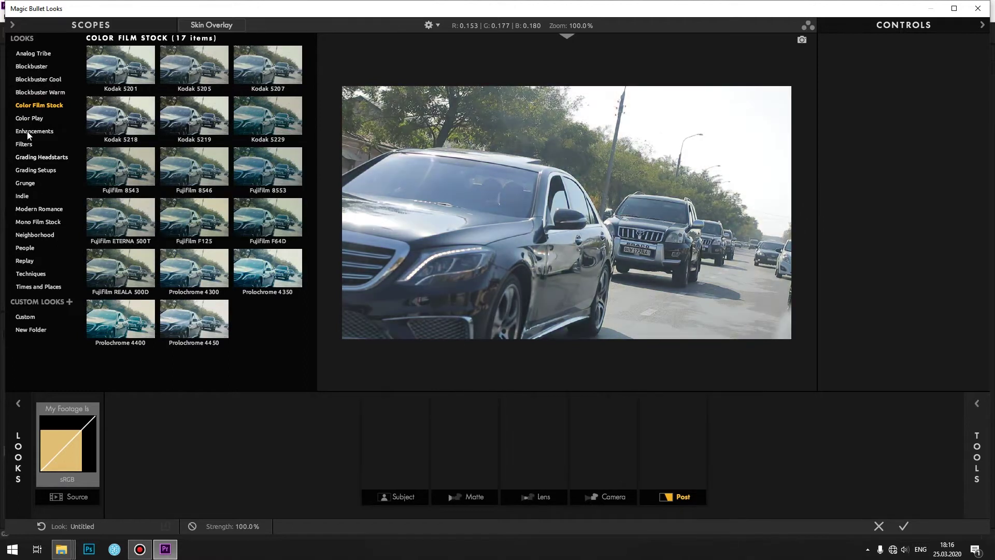
{"action": "left_click", "coordinate": [27, 119]}
{"action": "left_click", "coordinate": [29, 132]}
{"action": "left_click", "coordinate": [25, 145]}
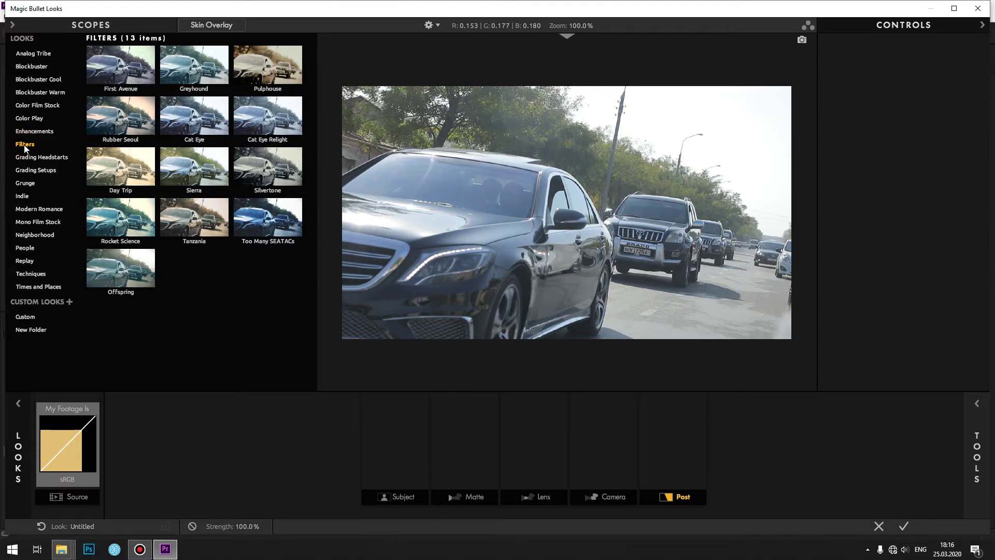
{"action": "left_click", "coordinate": [27, 157]}
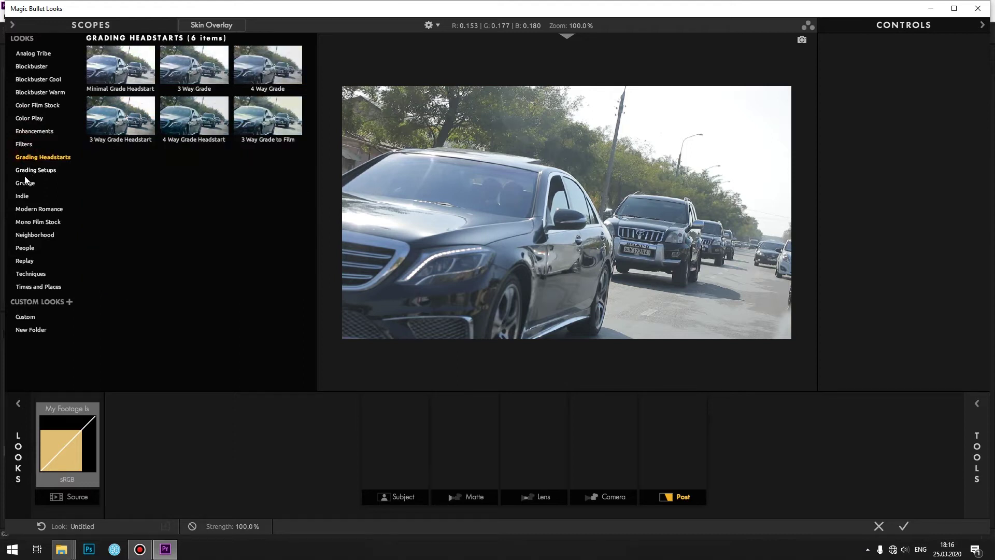
{"action": "left_click", "coordinate": [21, 197]}
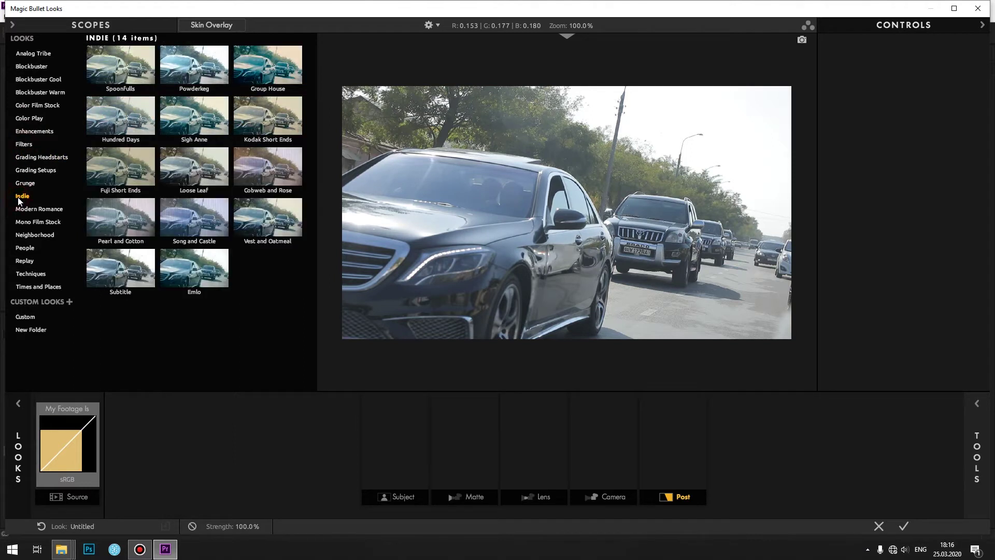
{"action": "left_click", "coordinate": [199, 151]}
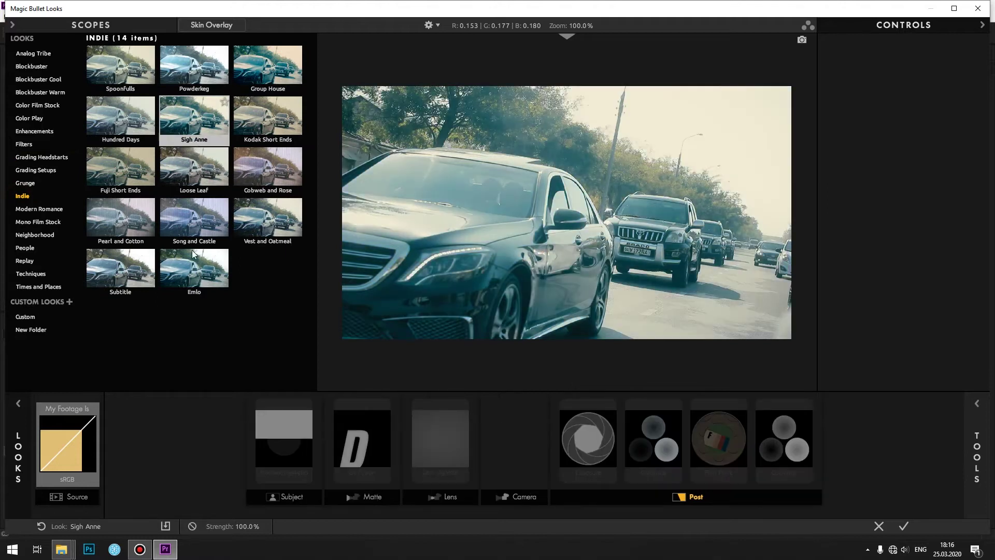
{"action": "left_click", "coordinate": [192, 280]}
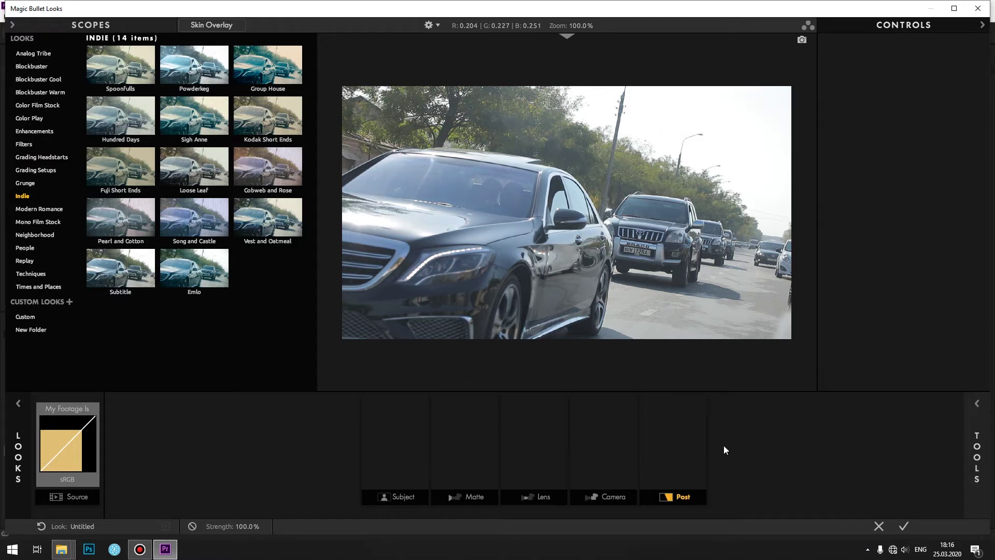
{"action": "left_click", "coordinate": [649, 439]}
Step: Add an Exposure tool, adjust its stops, then reset it to zero
{"action": "mouse_move", "coordinate": [991, 406]}
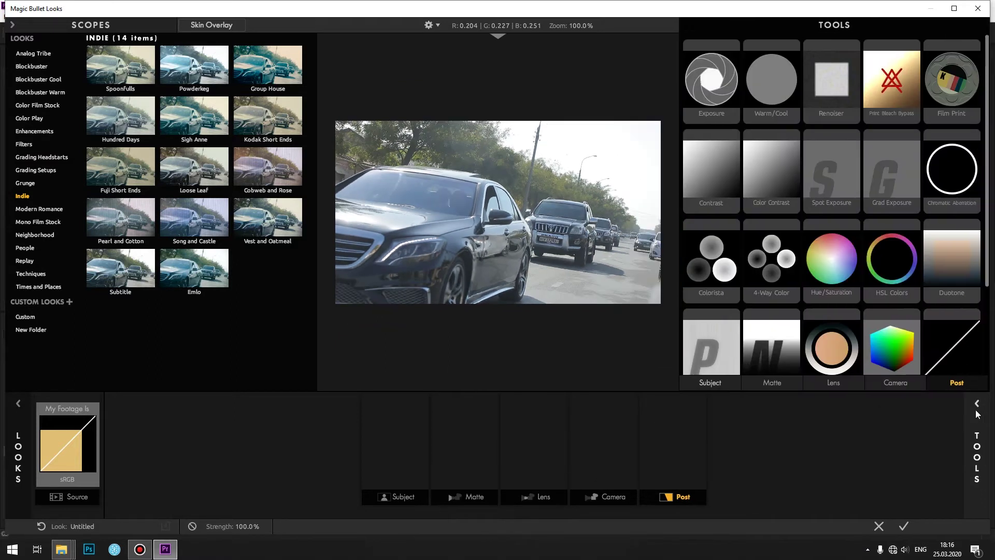
{"action": "double_click", "coordinate": [719, 63]}
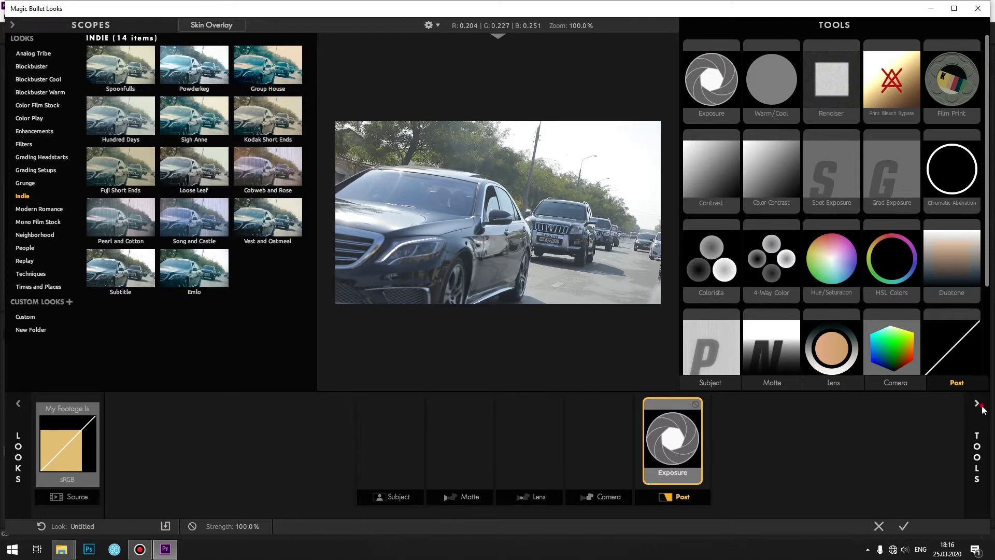
{"action": "mouse_move", "coordinate": [872, 69]}
{"action": "left_mouse_down"}
{"action": "mouse_move", "coordinate": [881, 69]}
{"action": "mouse_move", "coordinate": [849, 68]}
{"action": "left_mouse_up"}
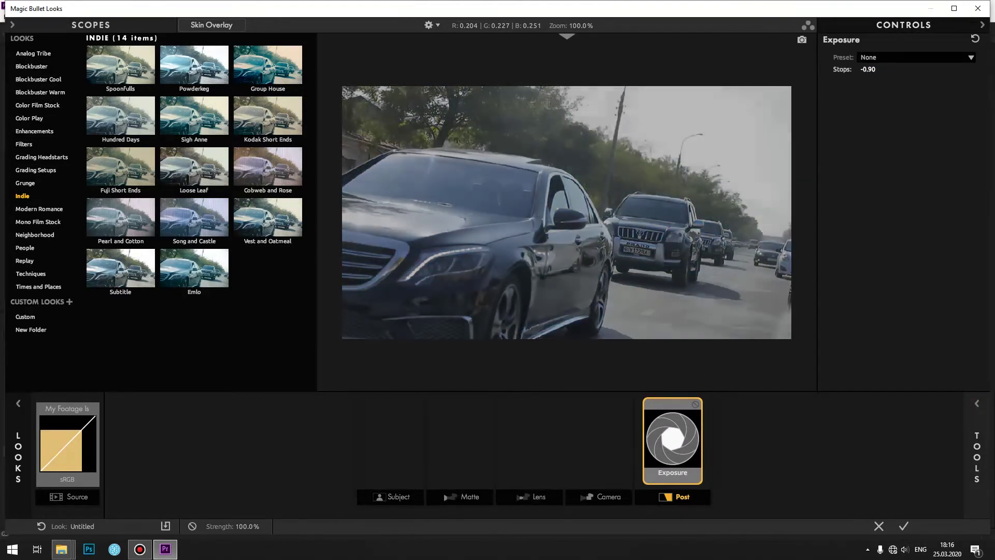
{"action": "left_click", "coordinate": [974, 38]}
Step: Add a Warm/Cool tool after Exposure and adjust the clip's warmth and tint
{"action": "left_click", "coordinate": [968, 403]}
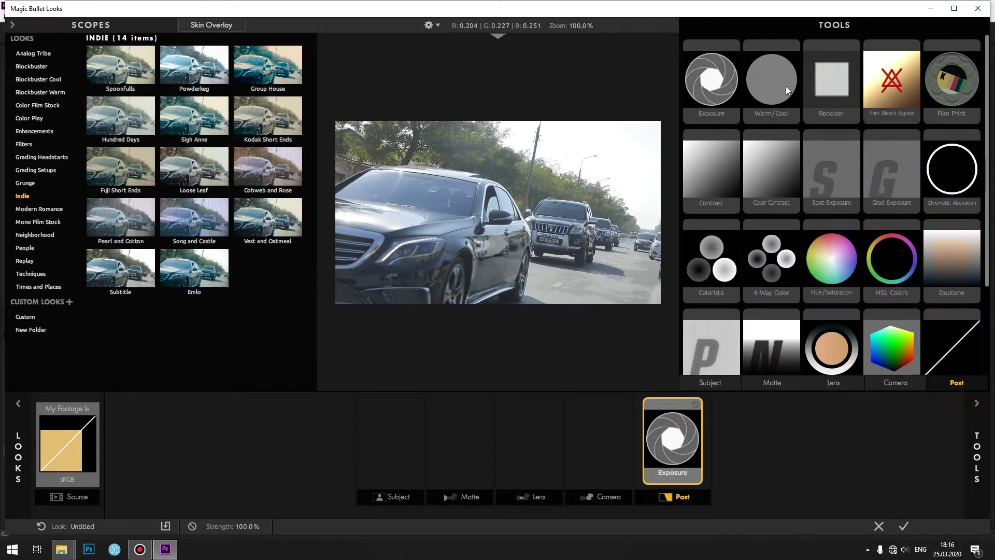
{"action": "left_click_drag", "start_coordinate": [788, 92], "coordinate": [705, 440]}
{"action": "left_click", "coordinate": [976, 403]}
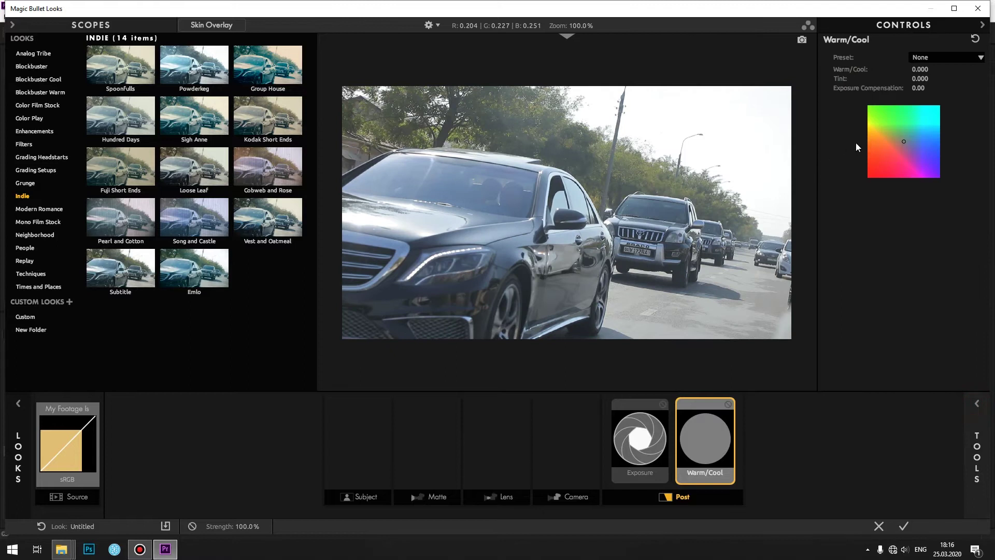
{"action": "left_click_drag", "start_coordinate": [917, 71], "coordinate": [938, 71]}
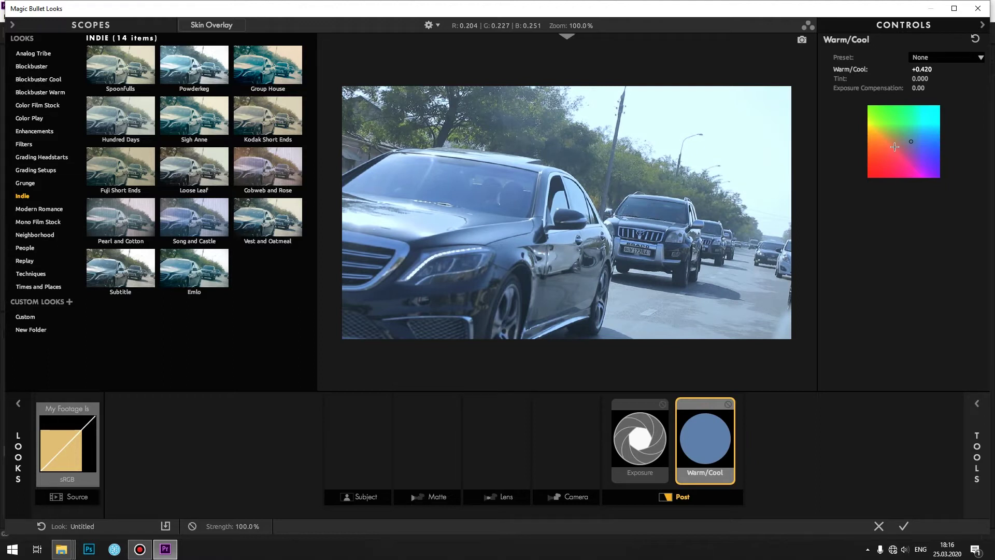
{"action": "mouse_move", "coordinate": [911, 141]}
{"action": "left_mouse_down"}
{"action": "mouse_move", "coordinate": [913, 151]}
{"action": "mouse_move", "coordinate": [916, 136]}
{"action": "left_mouse_up"}
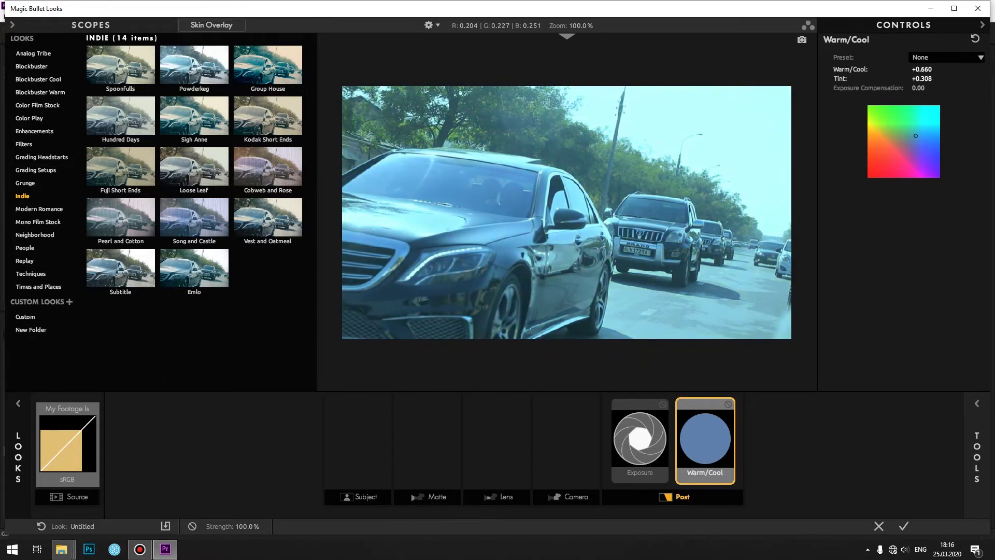
Step: Add a Renoiser tool to the Post chain and show its grain settings
{"action": "left_click", "coordinate": [977, 456]}
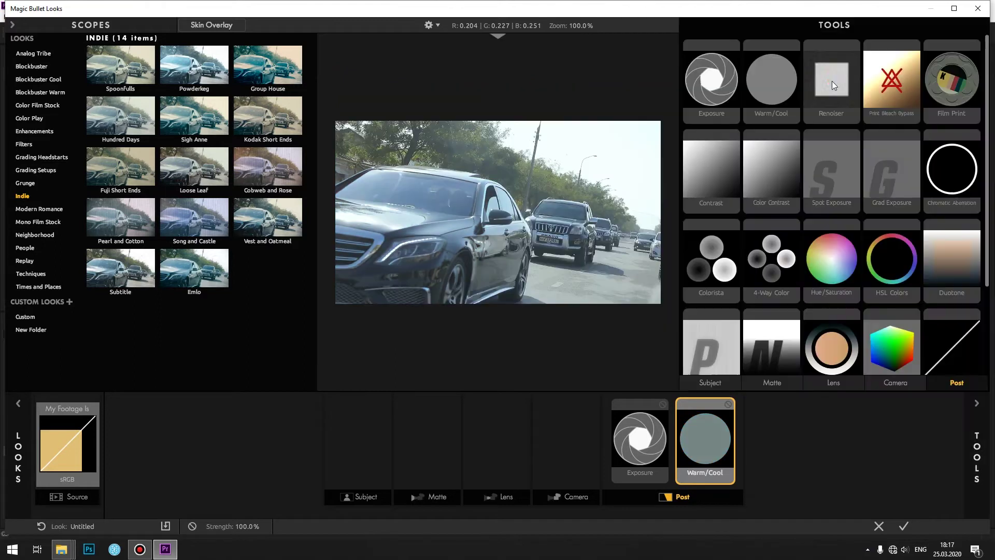
{"action": "double_click", "coordinate": [831, 78]}
{"action": "left_click", "coordinate": [981, 415]}
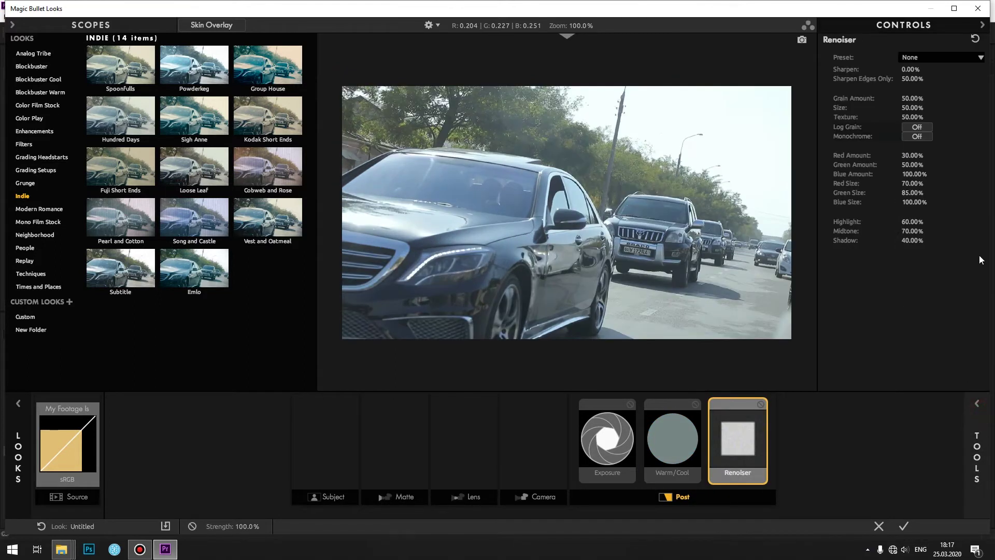
Step: Set Renoiser to the Cinema Holdout grain preset, after trying Modern 35mm, and apply the look
{"action": "left_click_drag", "start_coordinate": [910, 69], "coordinate": [909, 79]}
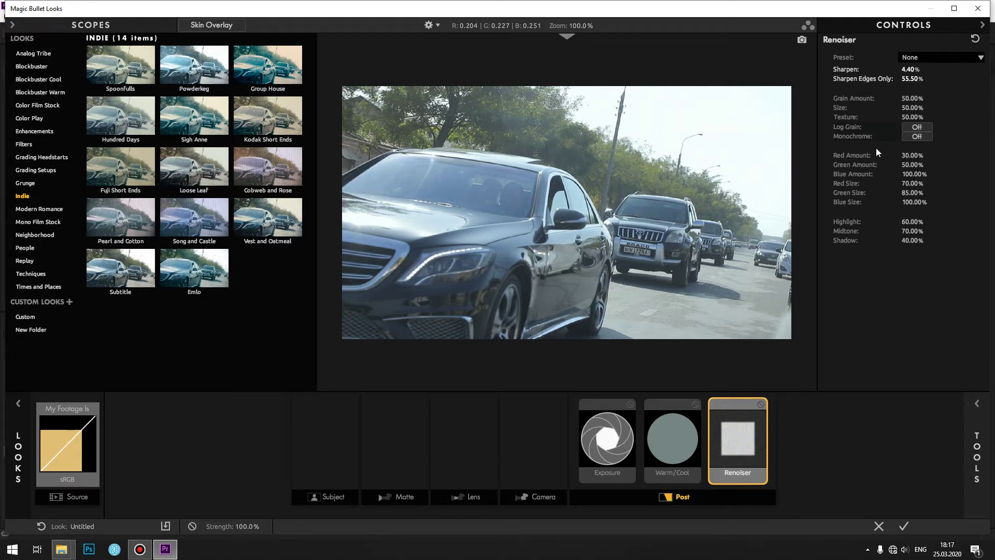
{"action": "left_click", "coordinate": [910, 58]}
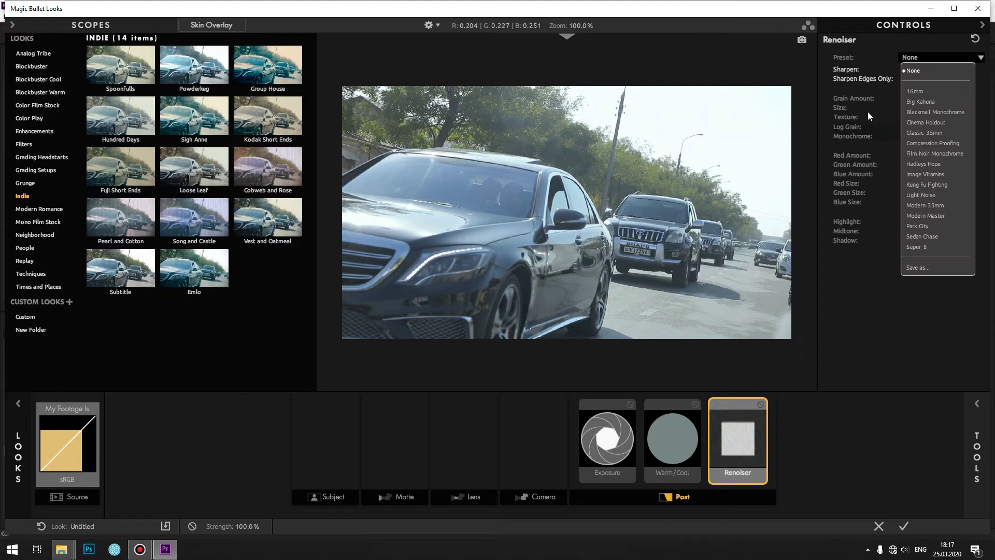
{"action": "left_click", "coordinate": [917, 206]}
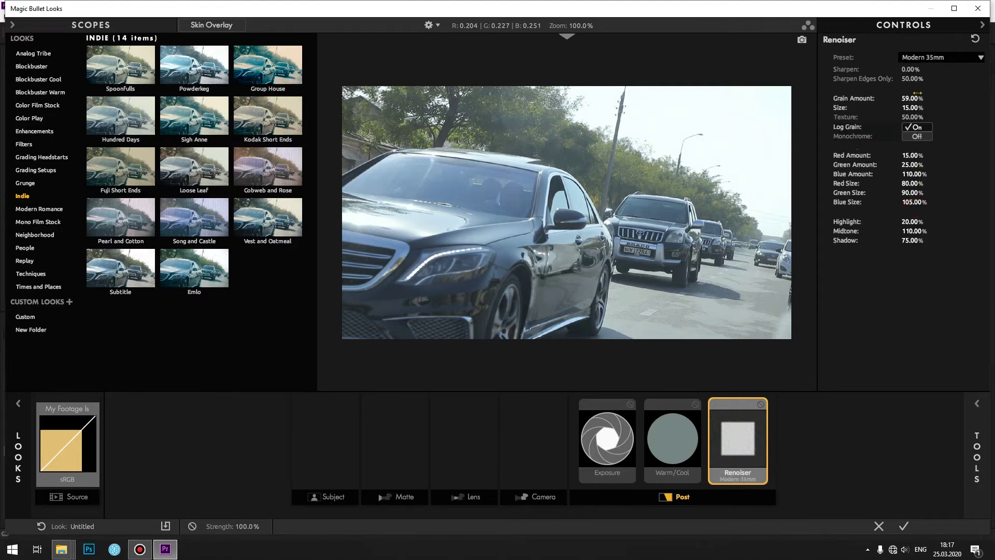
{"action": "left_click", "coordinate": [930, 57]}
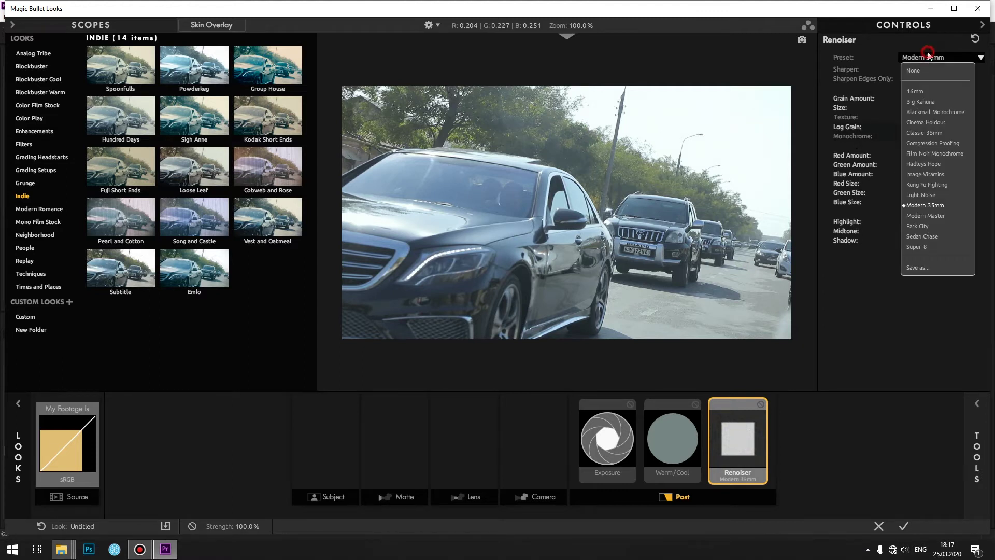
{"action": "left_click", "coordinate": [919, 123]}
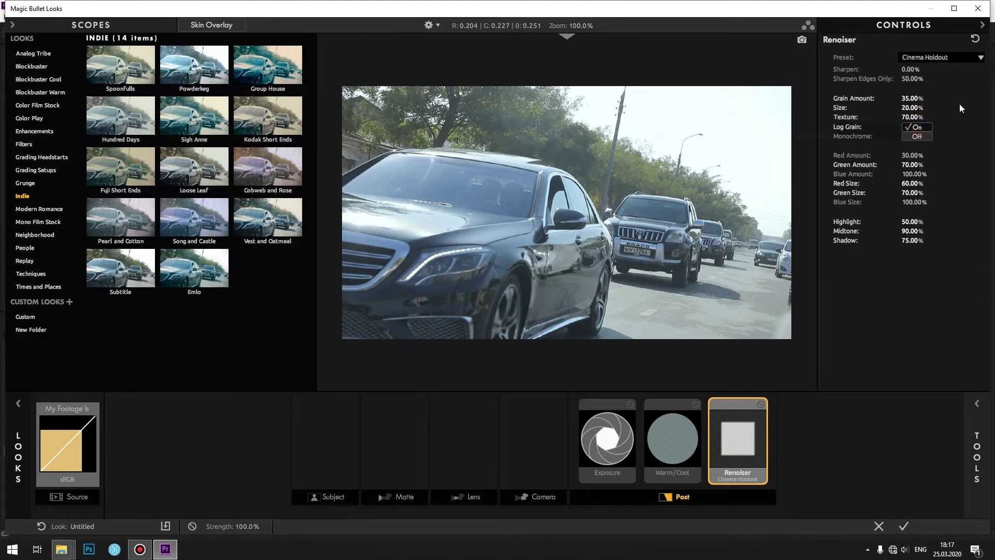
{"action": "left_click", "coordinate": [904, 526]}
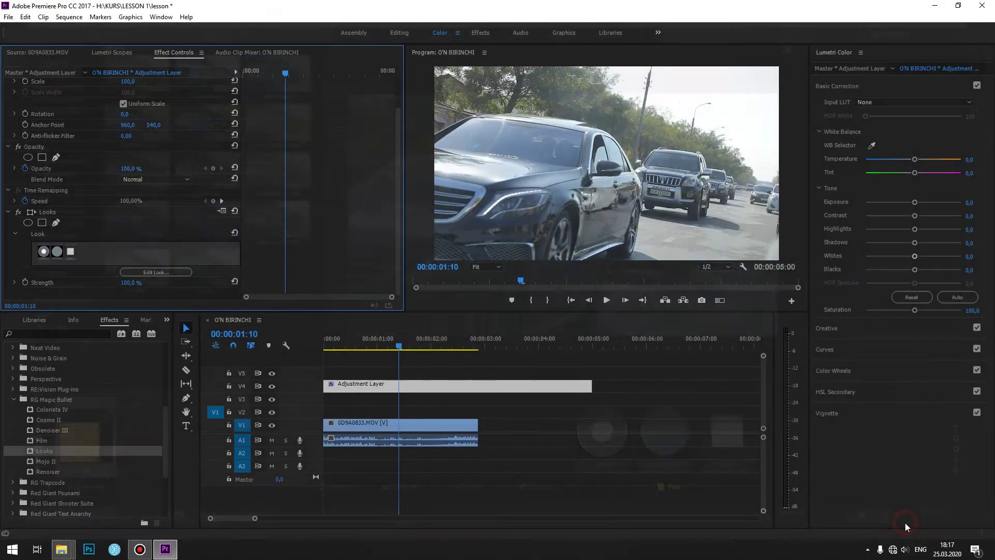
{"action": "left_click", "coordinate": [411, 346]}
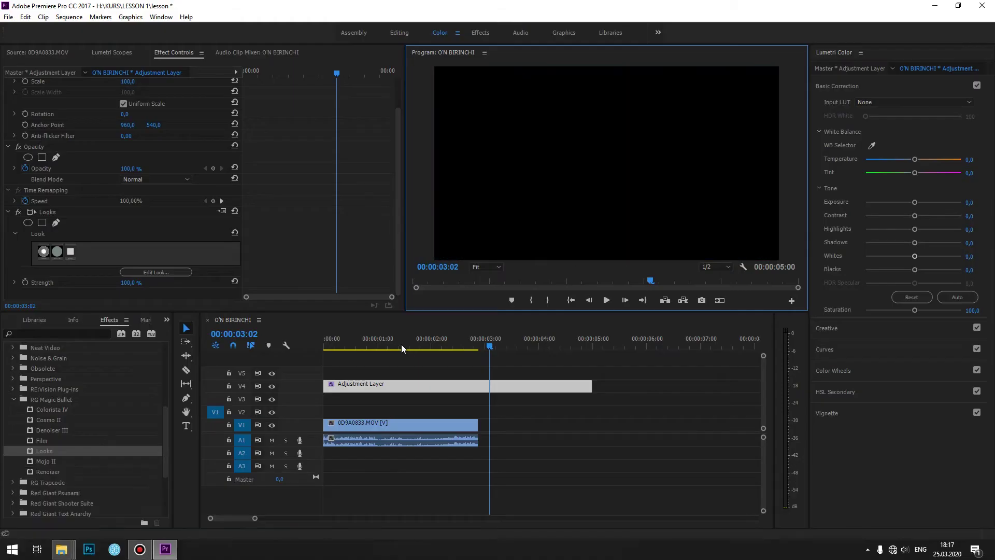
{"action": "left_click", "coordinate": [400, 345]}
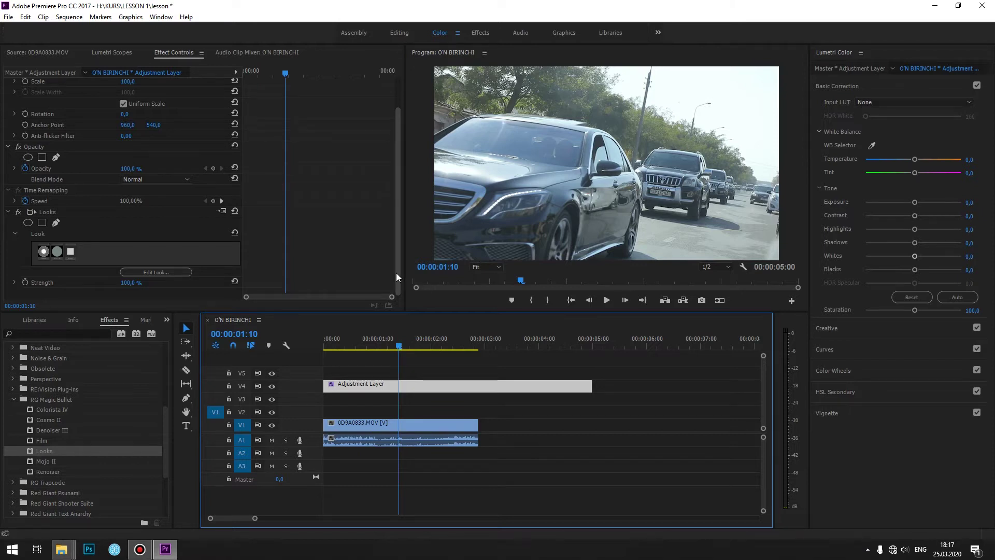
{"action": "left_click", "coordinate": [156, 272]}
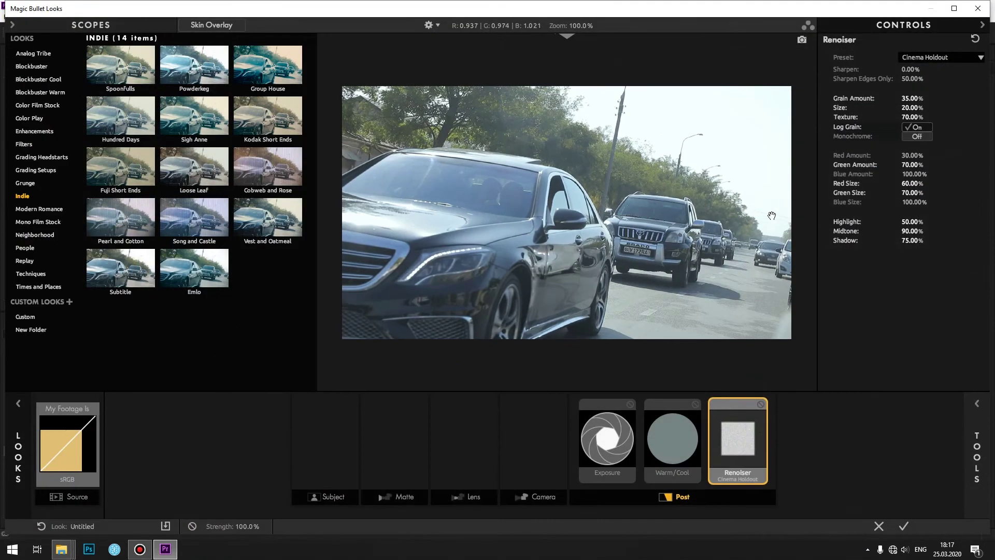
Step: Remove the Renoiser, Warm/Cool and Exposure tools from the Post chain
{"action": "left_click", "coordinate": [761, 405]}
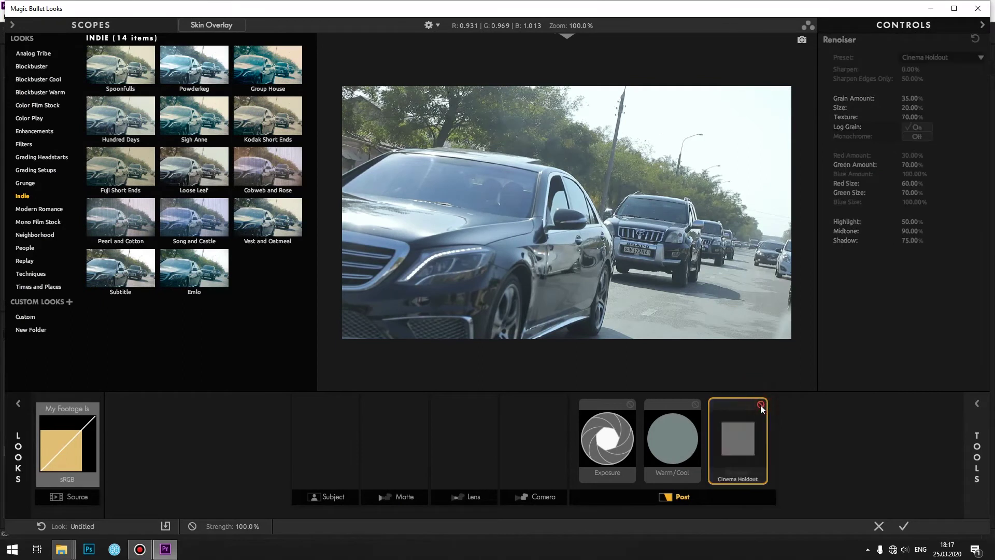
{"action": "left_click", "coordinate": [701, 441]}
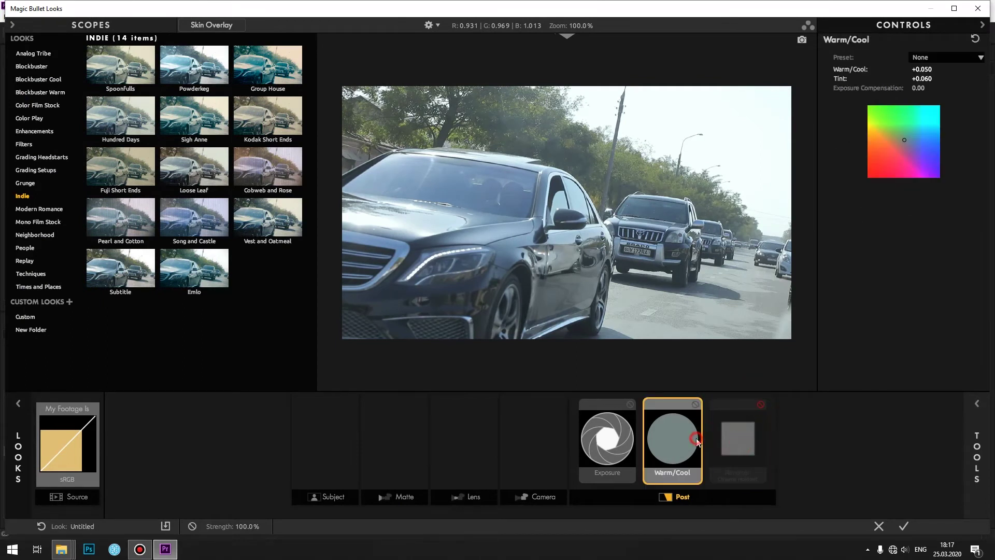
{"action": "left_click", "coordinate": [701, 440]}
{"action": "key", "text": "Delete"}
{"action": "key", "text": "Delete"}
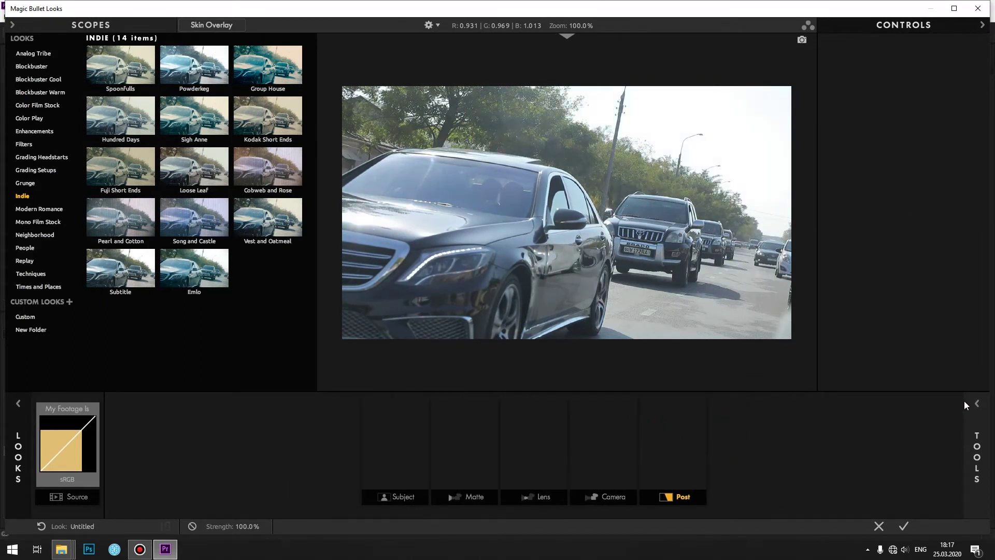
Step: Add a Contrast tool set to +0.240 and select Spot Exposure
{"action": "left_click", "coordinate": [963, 403]}
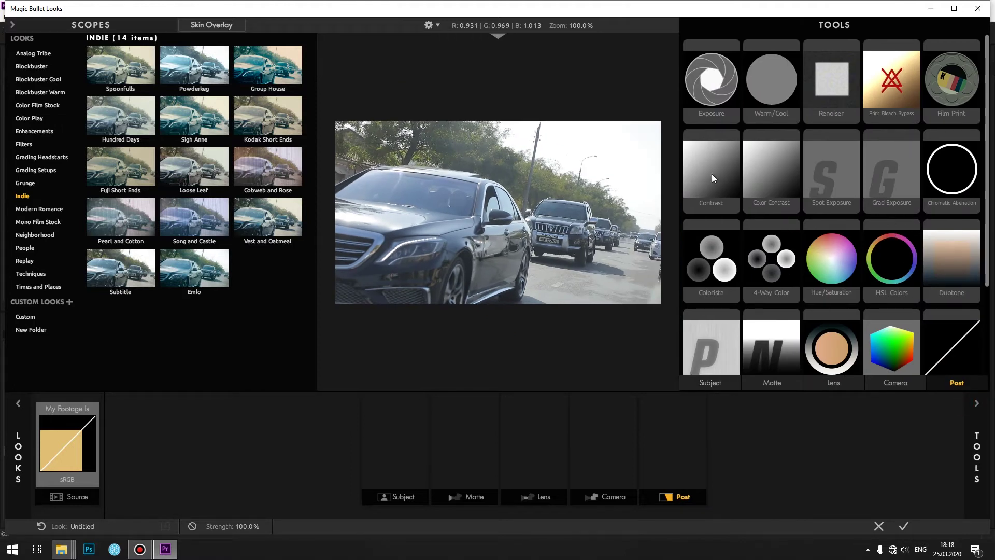
{"action": "left_click_drag", "start_coordinate": [712, 178], "coordinate": [672, 441]}
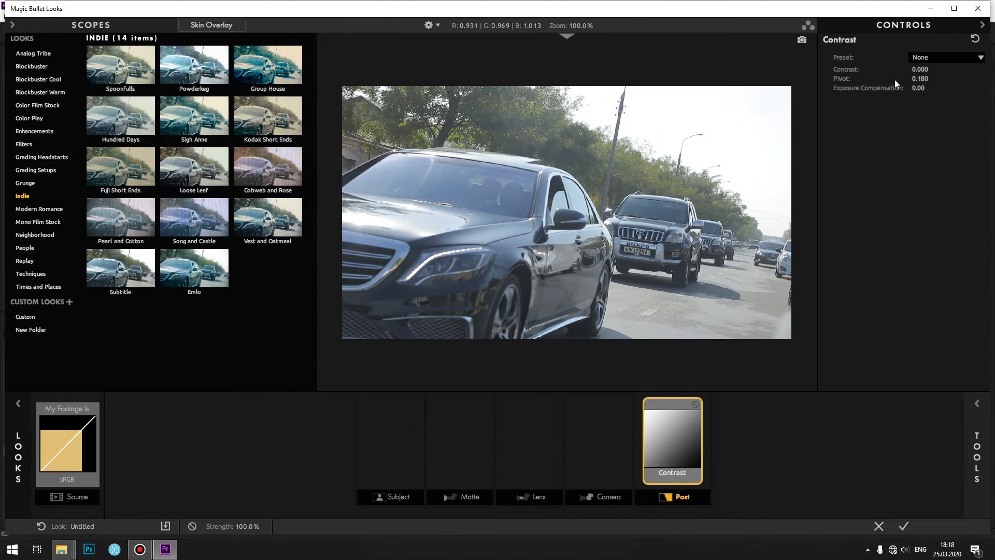
{"action": "left_click_drag", "start_coordinate": [921, 69], "coordinate": [948, 69]}
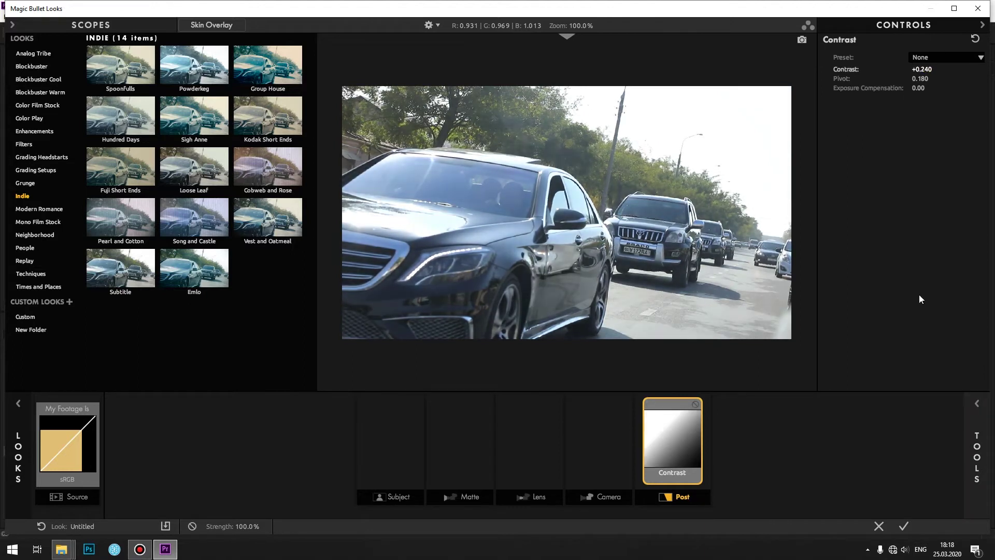
{"action": "left_click", "coordinate": [976, 403]}
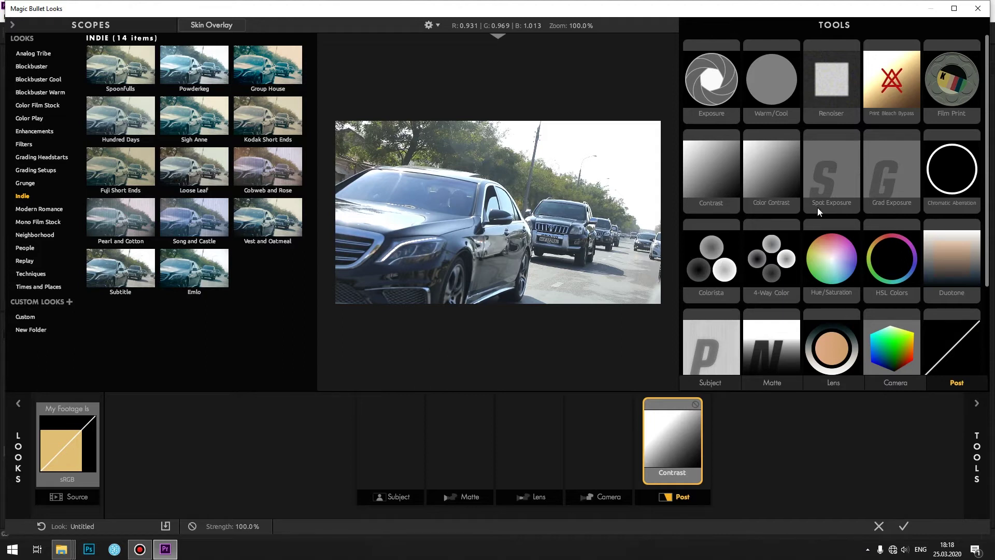
{"action": "left_click", "coordinate": [823, 173]}
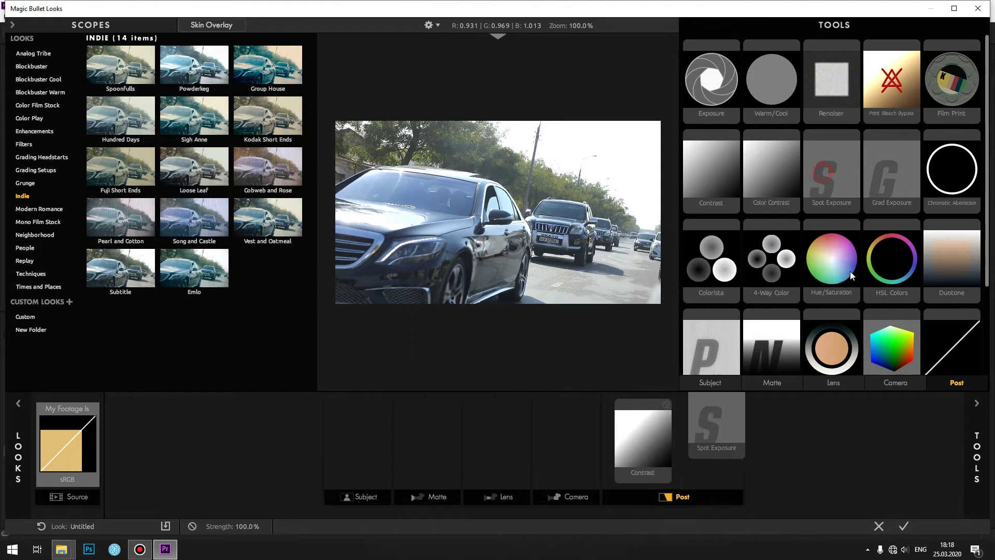
Step: Add Spot Exposure around the car, tighten its spread, tint it magenta and set -1.20 stops
{"action": "left_click", "coordinate": [977, 404]}
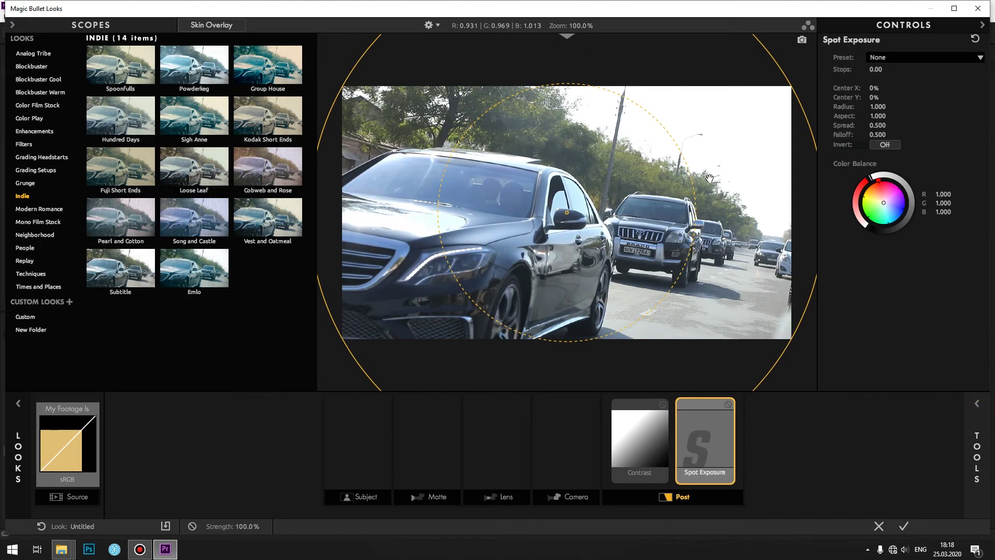
{"action": "left_click_drag", "start_coordinate": [691, 172], "coordinate": [651, 185]}
{"action": "left_click_drag", "start_coordinate": [788, 80], "coordinate": [635, 171]}
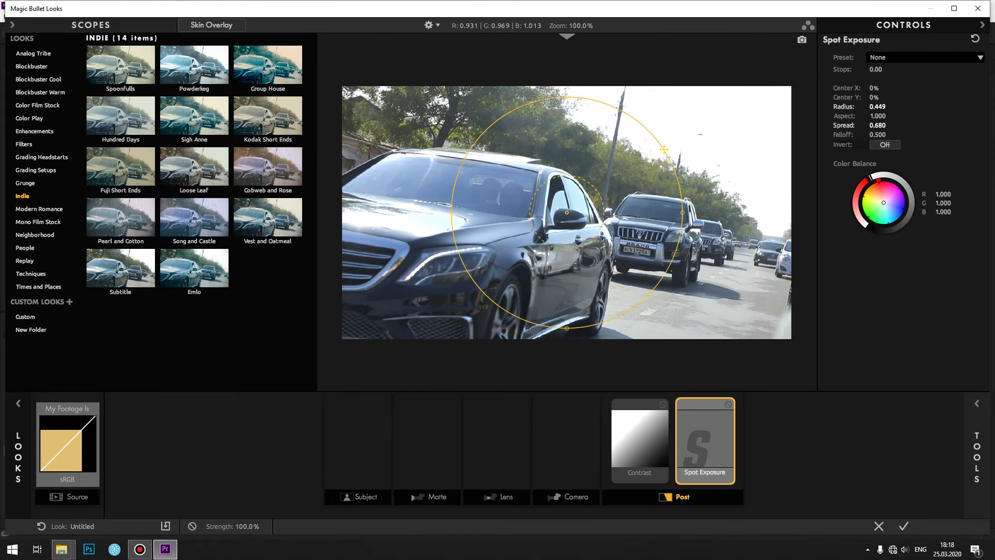
{"action": "mouse_move", "coordinate": [877, 107]}
{"action": "left_mouse_down"}
{"action": "mouse_move", "coordinate": [894, 106]}
{"action": "mouse_move", "coordinate": [885, 134]}
{"action": "left_mouse_up"}
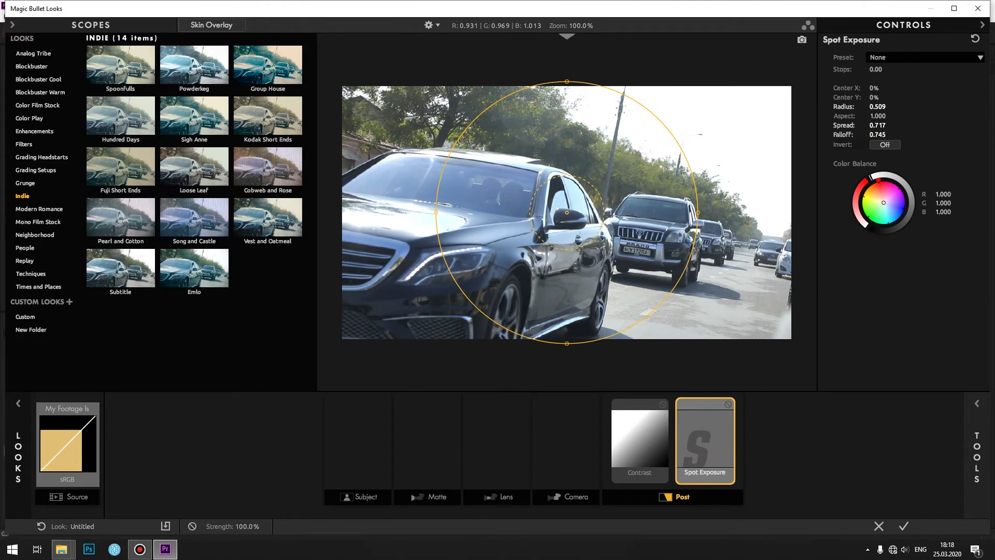
{"action": "left_click_drag", "start_coordinate": [884, 202], "coordinate": [889, 194]}
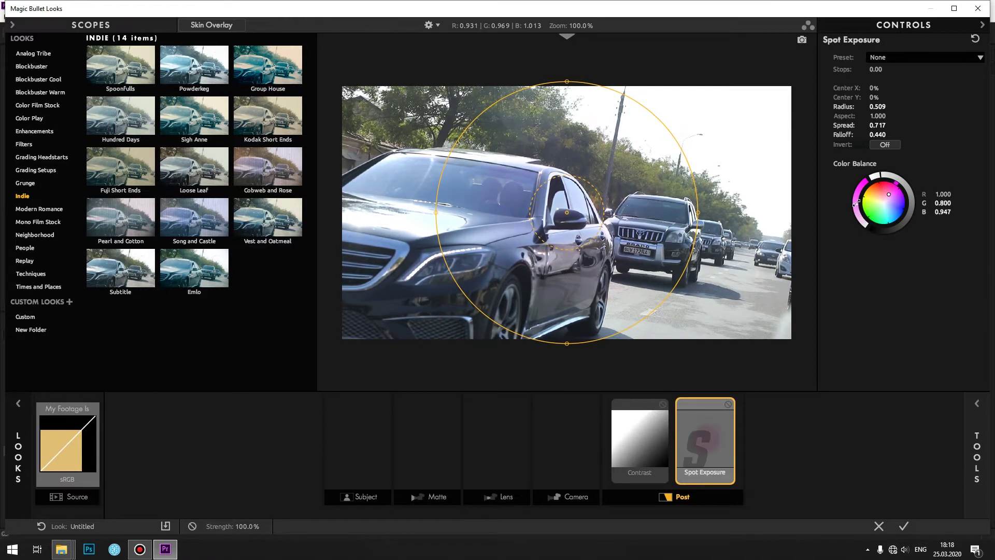
{"action": "left_click_drag", "start_coordinate": [875, 76], "coordinate": [878, 284]}
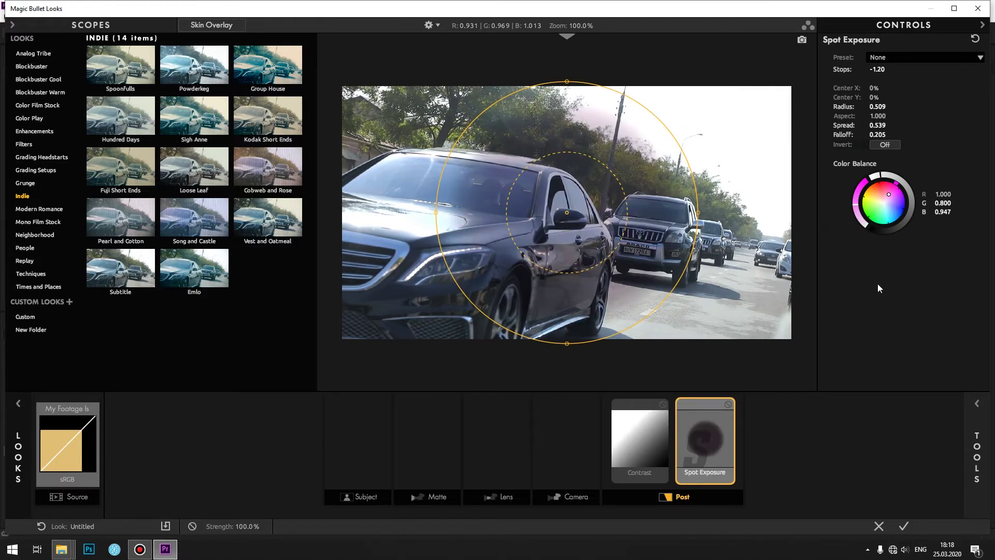
Step: Compare Spot Exposure bypassed and enabled, then delete it from the chain
{"action": "left_click", "coordinate": [727, 404]}
{"action": "left_click", "coordinate": [727, 406]}
{"action": "key", "text": "Delete"}
{"action": "left_click", "coordinate": [973, 404]}
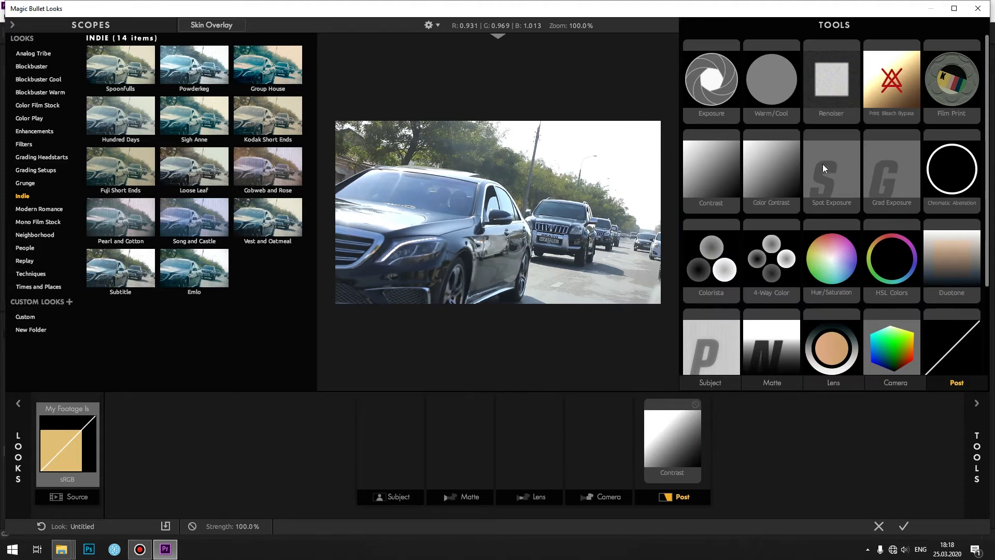
Step: Add a Grad Exposure tool, reposition its top endpoint and brighten by half a stop
{"action": "left_click", "coordinate": [907, 180]}
{"action": "left_click", "coordinate": [976, 404]}
{"action": "mouse_move", "coordinate": [567, 86]}
{"action": "left_mouse_down"}
{"action": "mouse_move", "coordinate": [580, 141]}
{"action": "mouse_move", "coordinate": [702, 185]}
{"action": "left_mouse_up"}
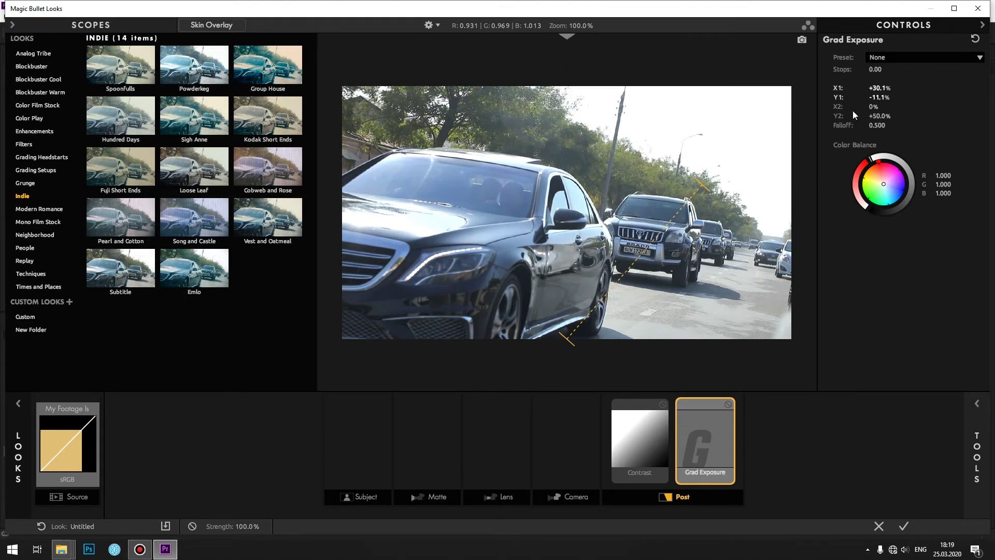
{"action": "mouse_move", "coordinate": [871, 69]}
{"action": "left_mouse_down"}
{"action": "mouse_move", "coordinate": [881, 69]}
{"action": "mouse_move", "coordinate": [645, 69]}
{"action": "mouse_move", "coordinate": [871, 68]}
{"action": "mouse_move", "coordinate": [855, 69]}
{"action": "left_mouse_up"}
Step: Darken the gradient to -1.30 stops from the headlight, tint it magenta, and add Chromatic Aberration
{"action": "mouse_move", "coordinate": [563, 339]}
{"action": "left_mouse_down"}
{"action": "mouse_move", "coordinate": [554, 220]}
{"action": "mouse_move", "coordinate": [781, 91]}
{"action": "left_mouse_up"}
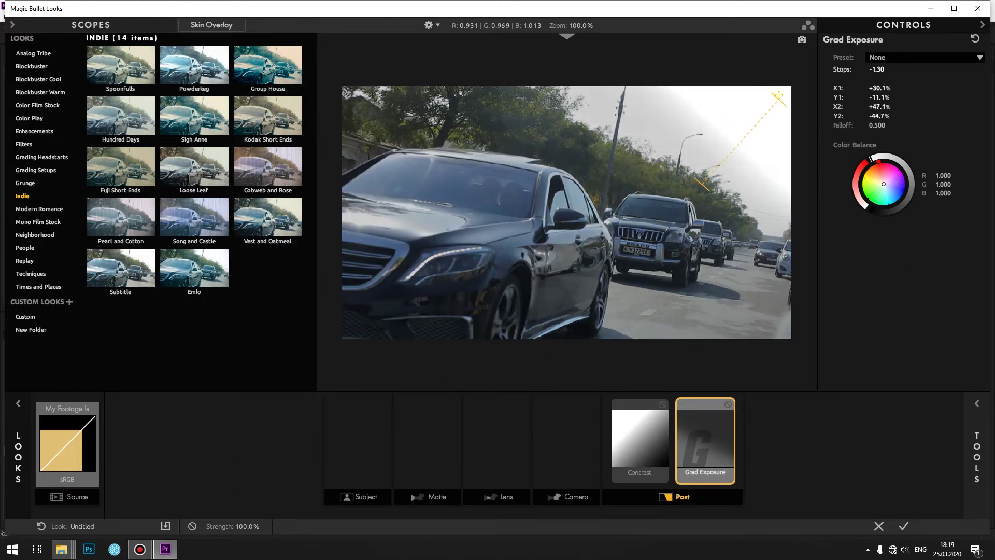
{"action": "left_click_drag", "start_coordinate": [703, 184], "coordinate": [355, 331]}
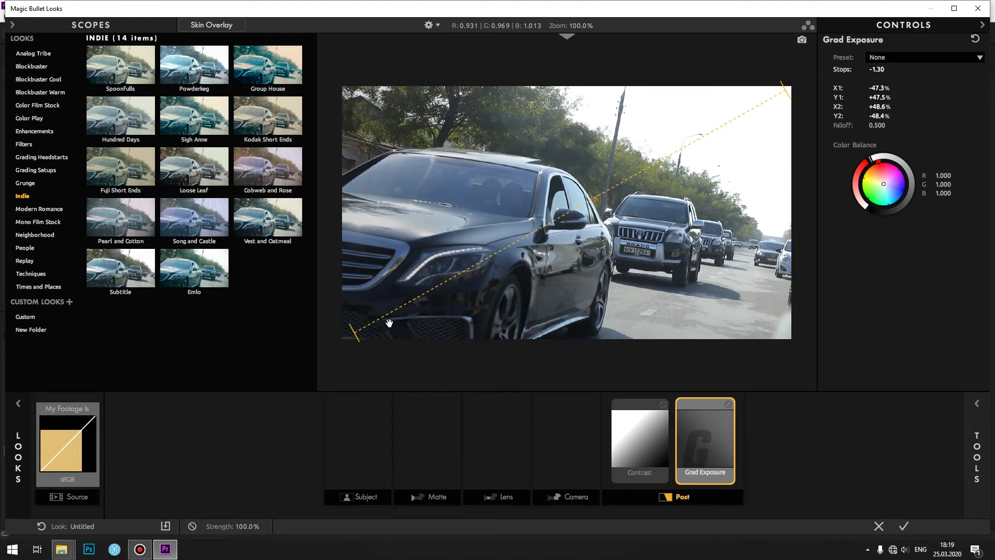
{"action": "mouse_move", "coordinate": [355, 332]}
{"action": "left_mouse_down"}
{"action": "mouse_move", "coordinate": [470, 254]}
{"action": "mouse_move", "coordinate": [409, 291]}
{"action": "left_mouse_up"}
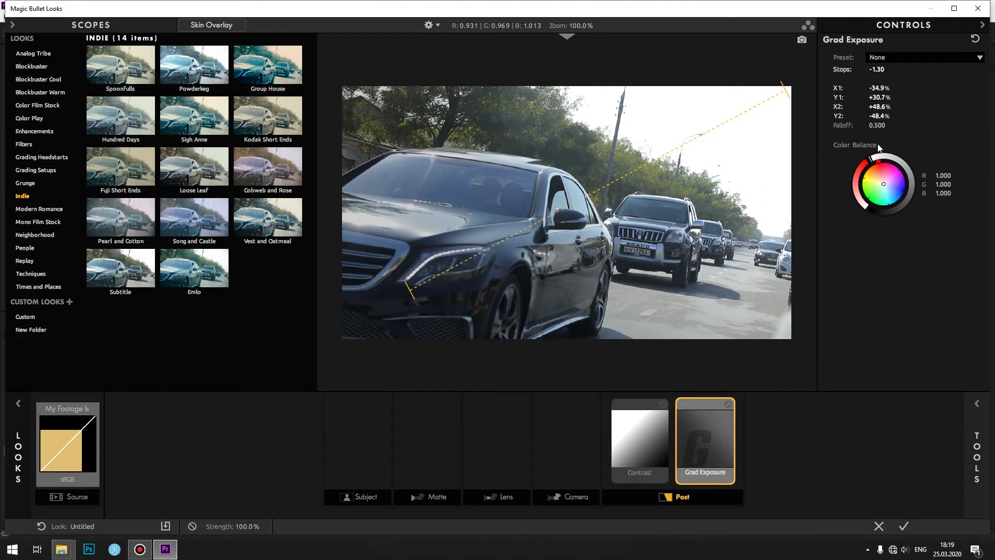
{"action": "left_click_drag", "start_coordinate": [878, 174], "coordinate": [881, 171]}
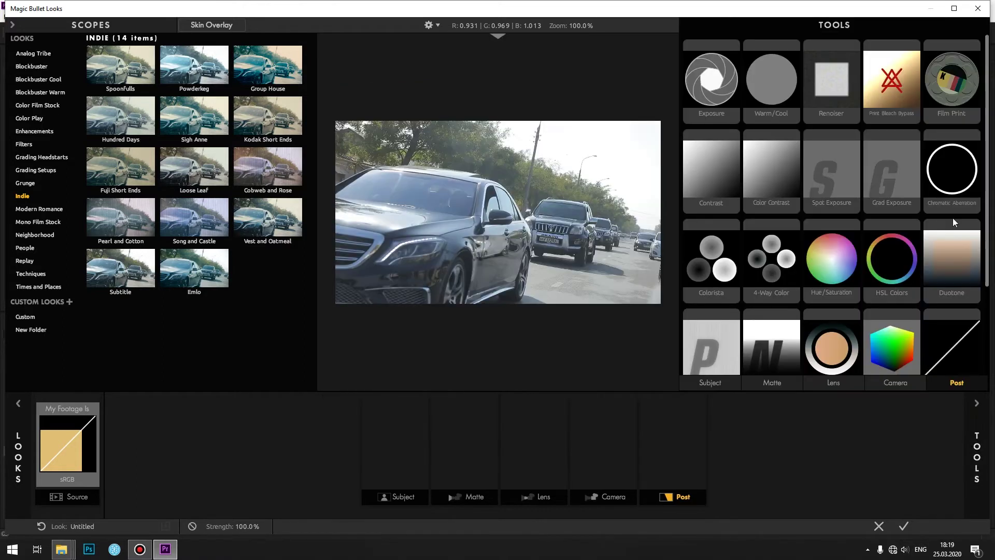
{"action": "left_click_drag", "start_coordinate": [964, 181], "coordinate": [672, 440]}
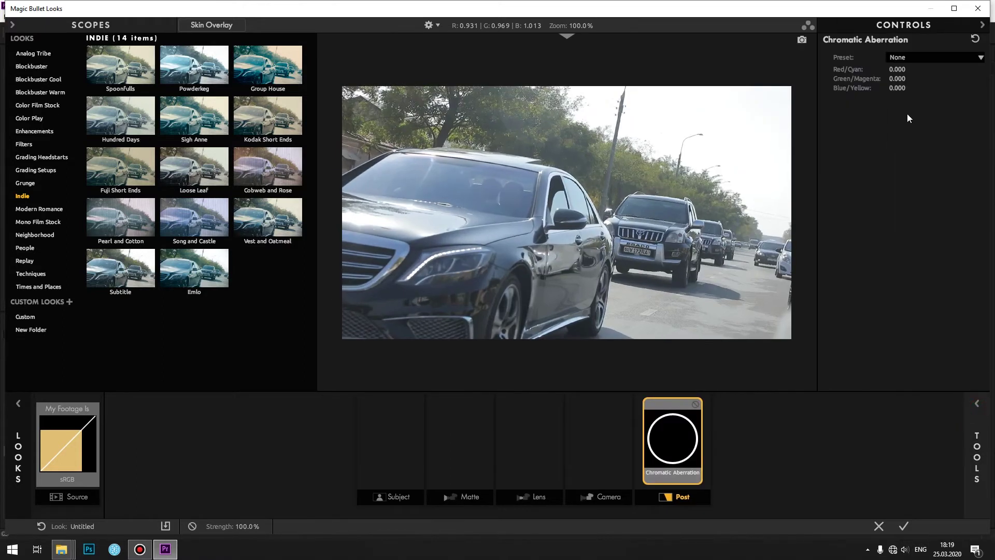
Step: Set Chromatic Aberration to +3.41 Red/Cyan, +3.67 Green/Magenta, +3.26 Blue/Yellow and apply the look
{"action": "left_click", "coordinate": [897, 69]}
{"action": "type", "text": "0.25"}
{"action": "key", "text": "Return"}
{"action": "mouse_move", "coordinate": [899, 69]}
{"action": "left_mouse_down"}
{"action": "mouse_move", "coordinate": [933, 69]}
{"action": "mouse_move", "coordinate": [920, 78]}
{"action": "left_mouse_up"}
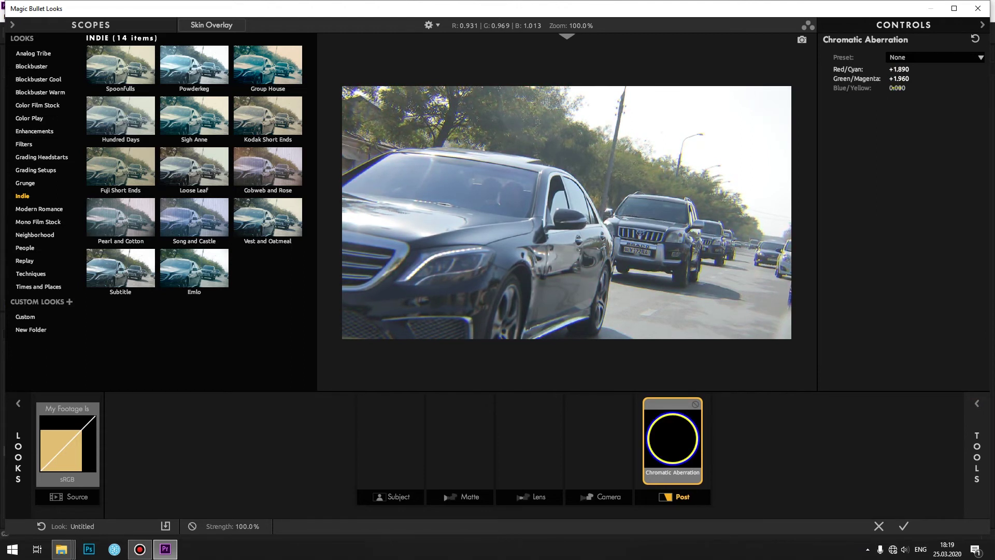
{"action": "left_click_drag", "start_coordinate": [897, 87], "coordinate": [928, 87]}
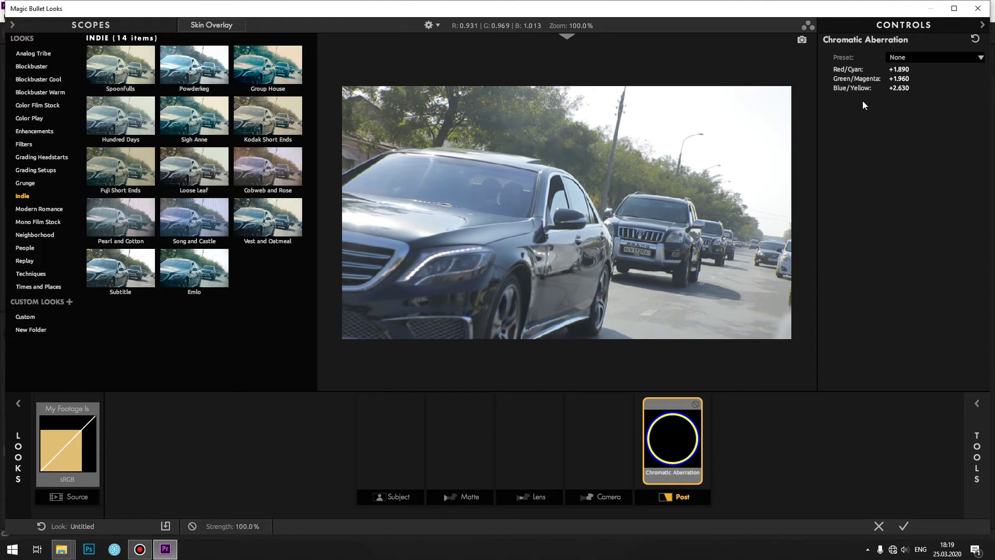
{"action": "mouse_move", "coordinate": [897, 78]}
{"action": "left_mouse_down"}
{"action": "mouse_move", "coordinate": [917, 78]}
{"action": "mouse_move", "coordinate": [907, 88]}
{"action": "mouse_move", "coordinate": [908, 70]}
{"action": "left_mouse_up"}
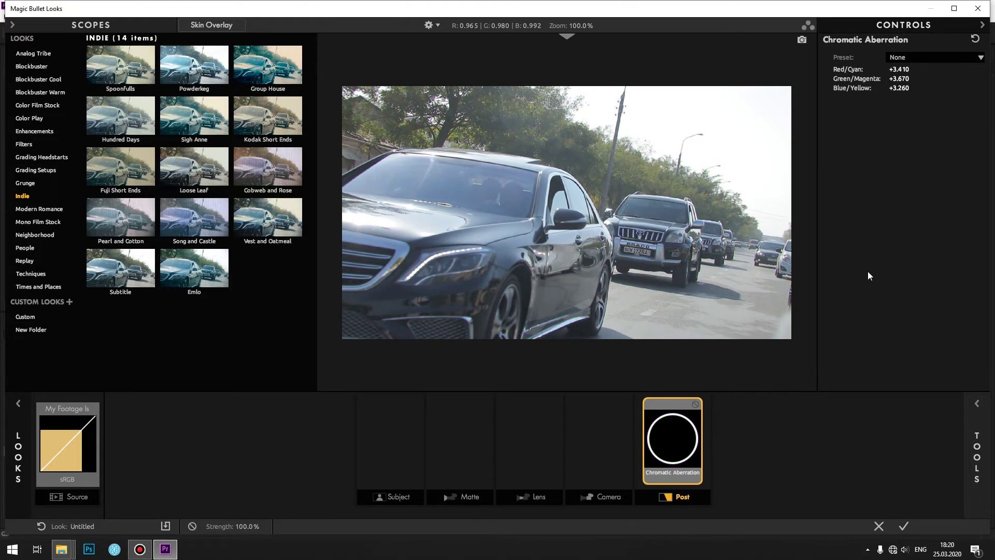
{"action": "left_click", "coordinate": [903, 526]}
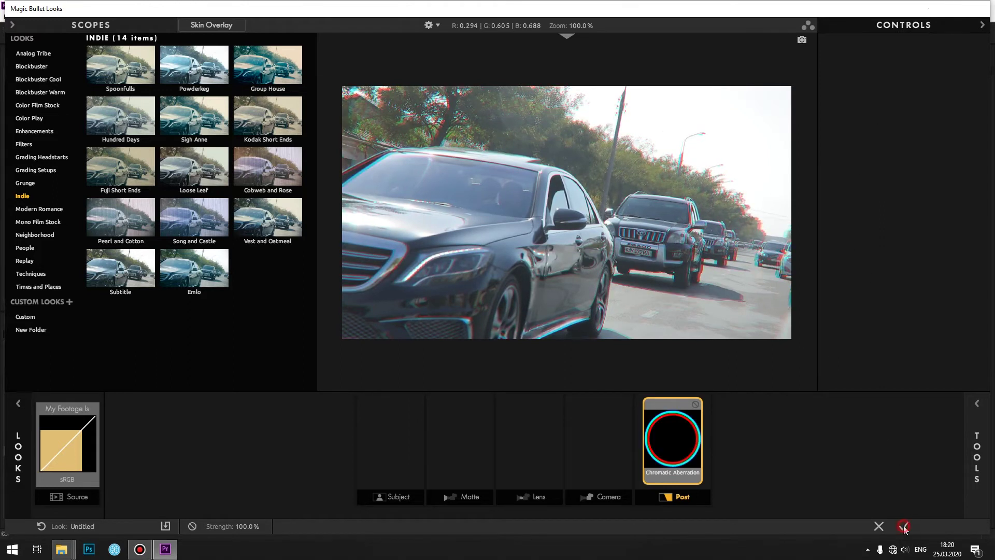
{"action": "left_click", "coordinate": [333, 346]}
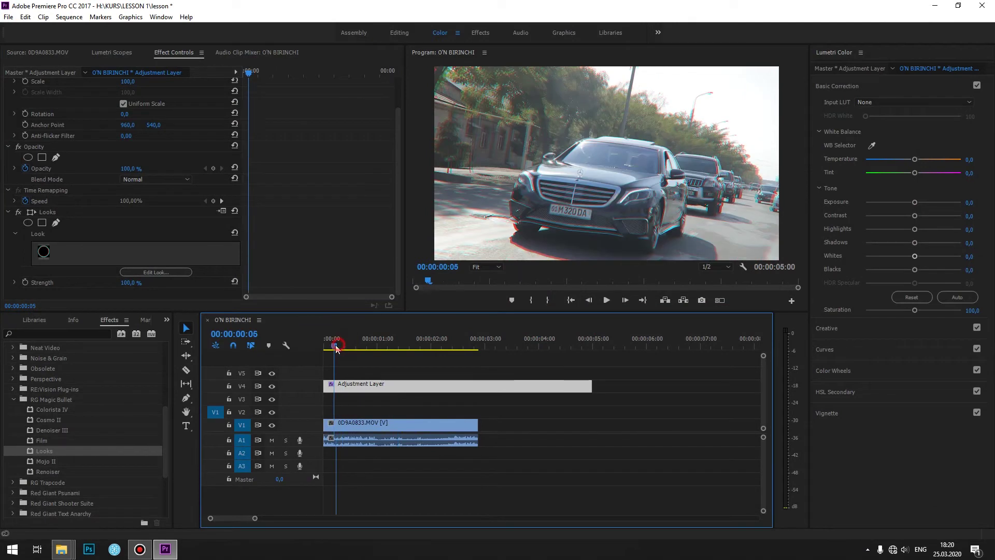
{"action": "key", "text": "space"}
{"action": "key", "text": "ctrl+grave"}
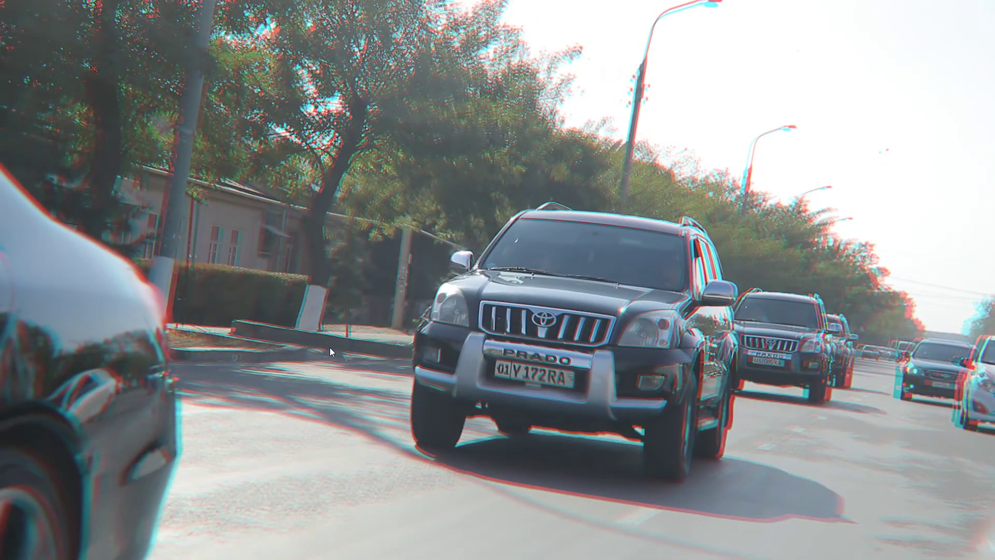
{"action": "key", "text": "Escape"}
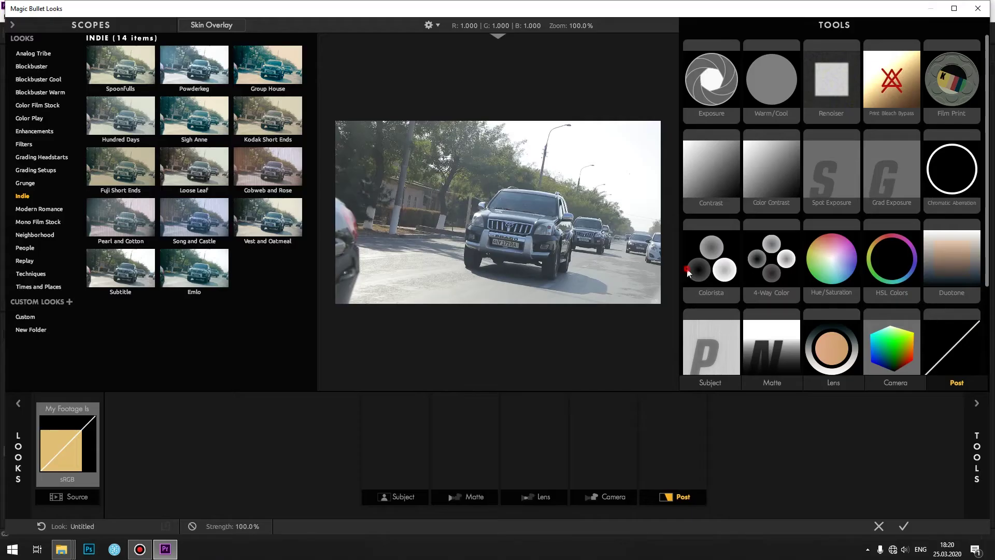
Step: Add a Colorista tool to the chain and tint its Shadows wheel toward blue
{"action": "double_click", "coordinate": [688, 272]}
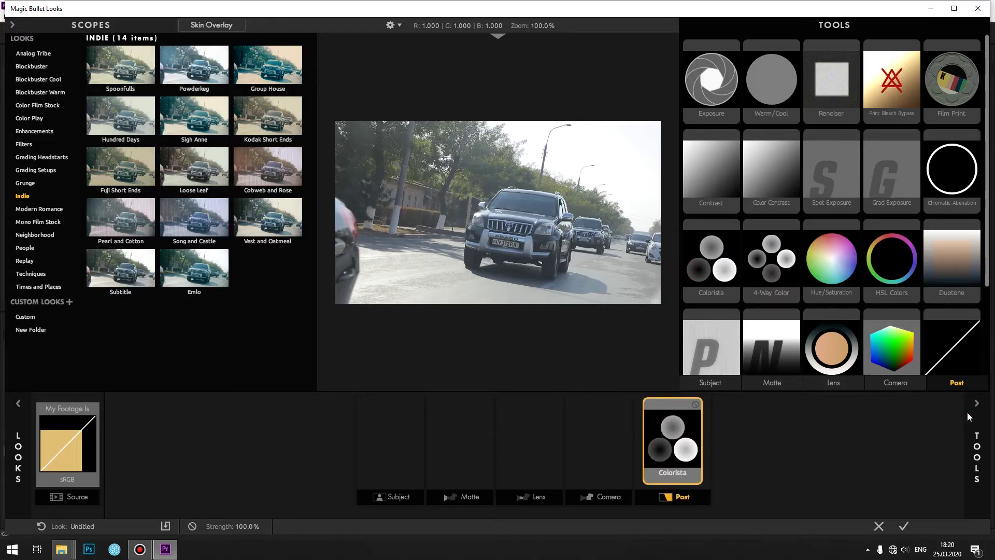
{"action": "left_click", "coordinate": [962, 407]}
{"action": "scroll", "coordinate": [837, 198], "scroll_direction": "down", "scroll_amount": 2}
{"action": "scroll", "coordinate": [839, 195], "scroll_direction": "up", "scroll_amount": 2}
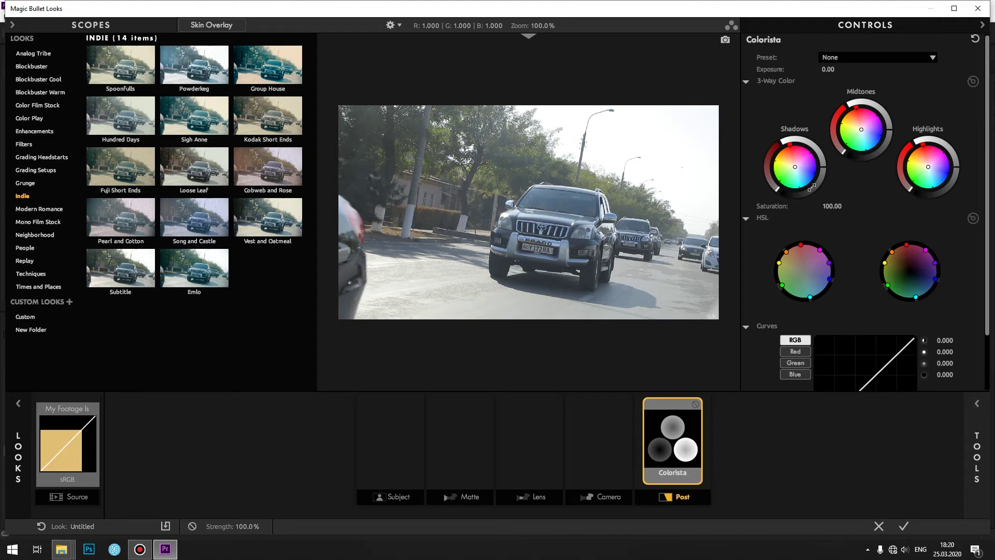
{"action": "mouse_move", "coordinate": [794, 169]}
{"action": "left_mouse_down"}
{"action": "mouse_move", "coordinate": [816, 176]}
{"action": "mouse_move", "coordinate": [801, 170]}
{"action": "left_mouse_up"}
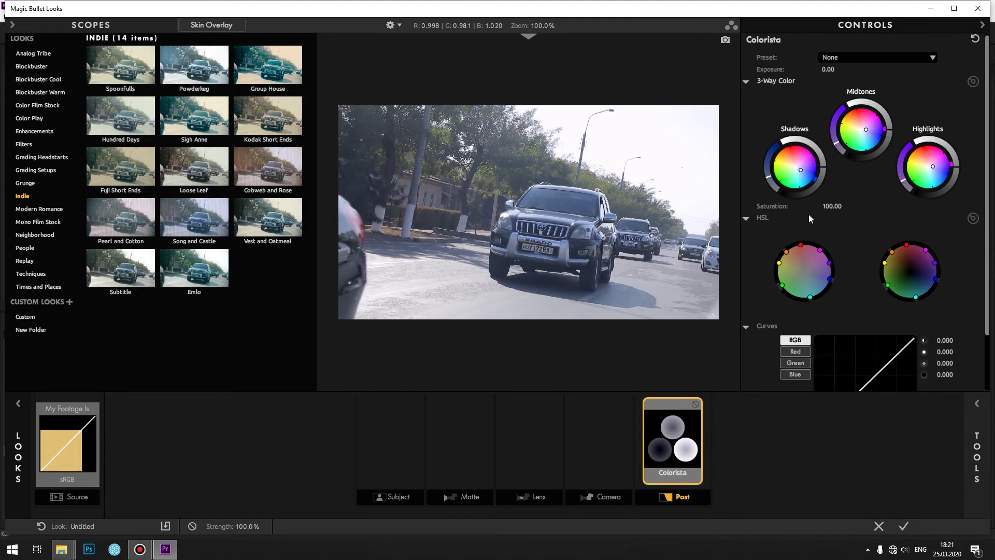
Step: Shift the blue hue point and push out the purple point on Colorista's HSL wheels
{"action": "scroll", "coordinate": [736, 260], "scroll_direction": "down", "scroll_amount": 3}
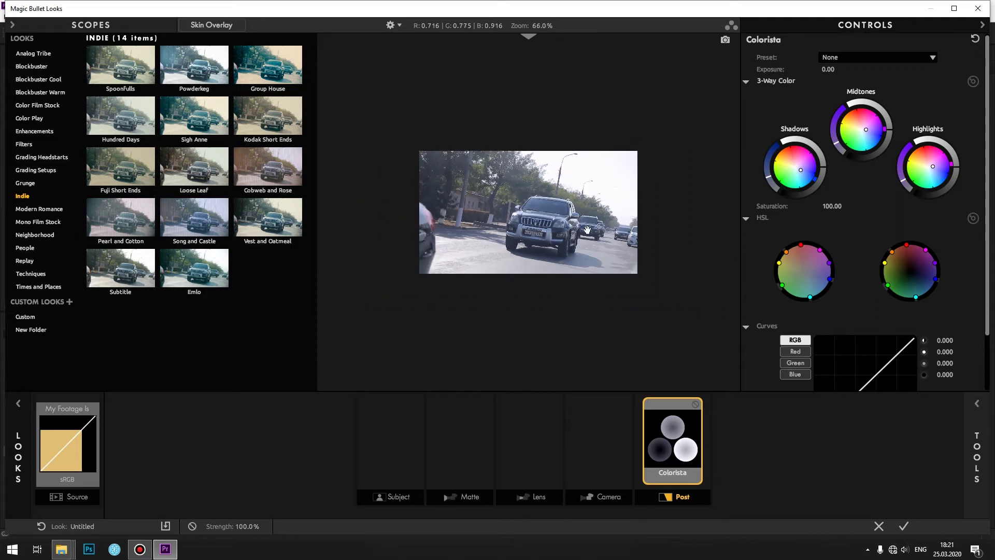
{"action": "scroll", "coordinate": [587, 229], "scroll_direction": "up", "scroll_amount": 2}
{"action": "scroll", "coordinate": [587, 229], "scroll_direction": "up", "scroll_amount": 1}
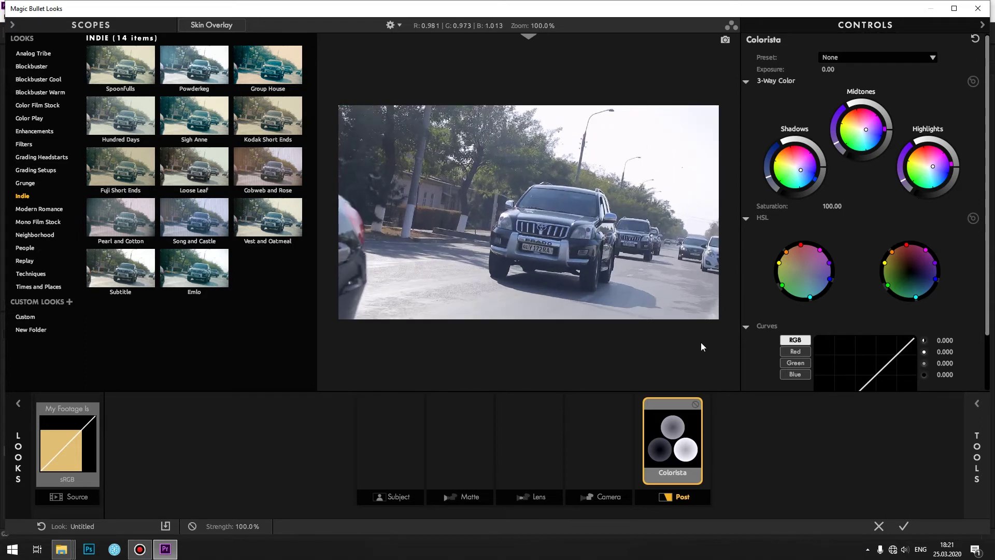
{"action": "left_click_drag", "start_coordinate": [831, 281], "coordinate": [811, 275]}
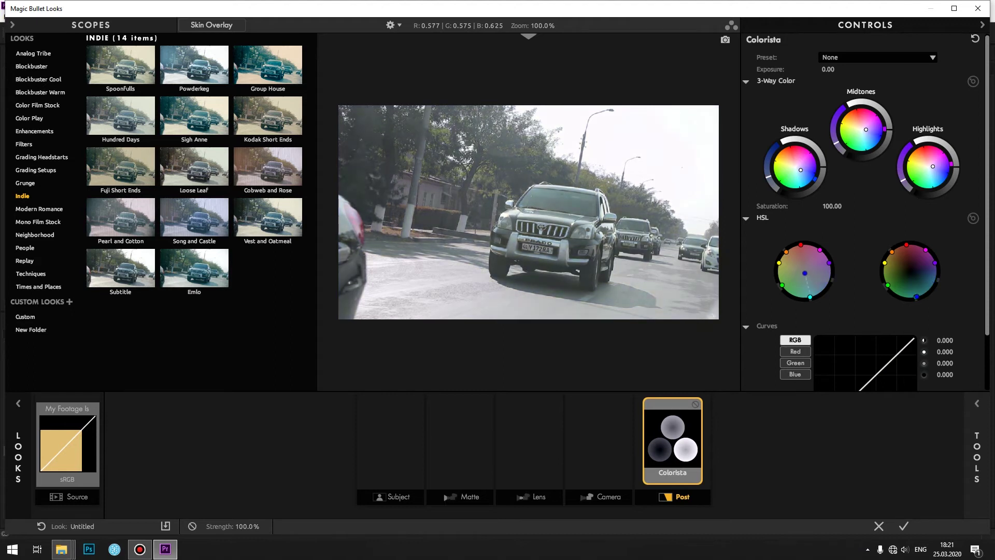
{"action": "left_click_drag", "start_coordinate": [812, 274], "coordinate": [821, 281]}
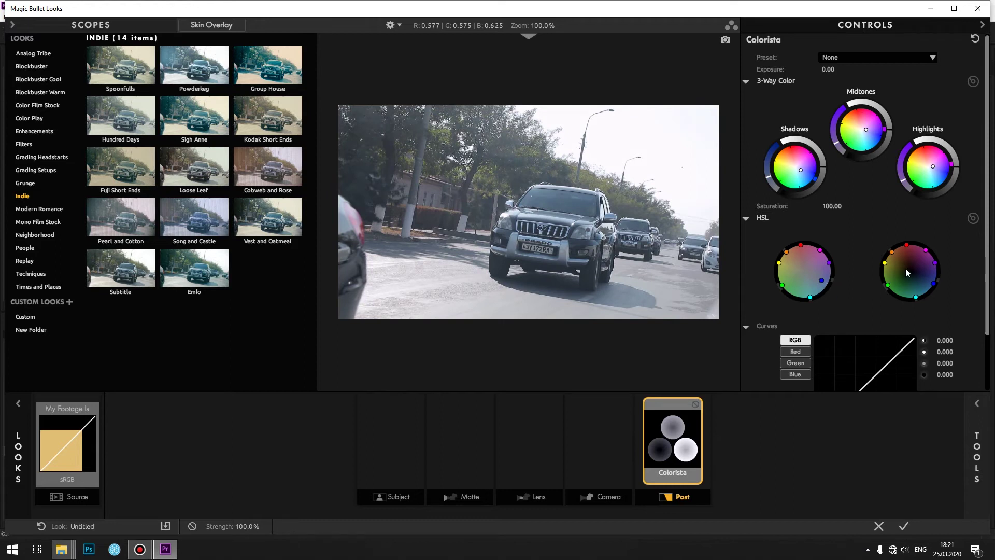
{"action": "scroll", "coordinate": [881, 279], "scroll_direction": "down", "scroll_amount": 1}
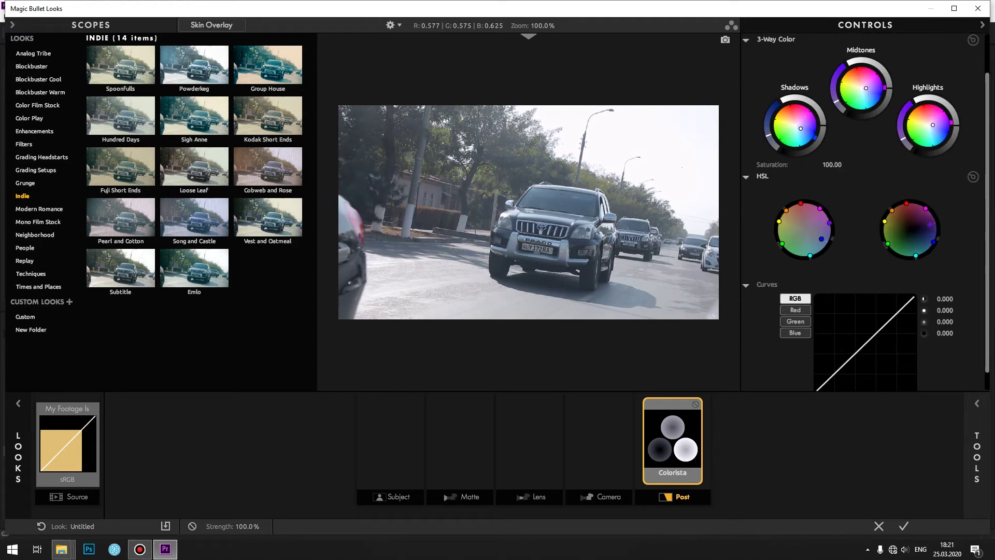
{"action": "left_click_drag", "start_coordinate": [930, 224], "coordinate": [936, 220]}
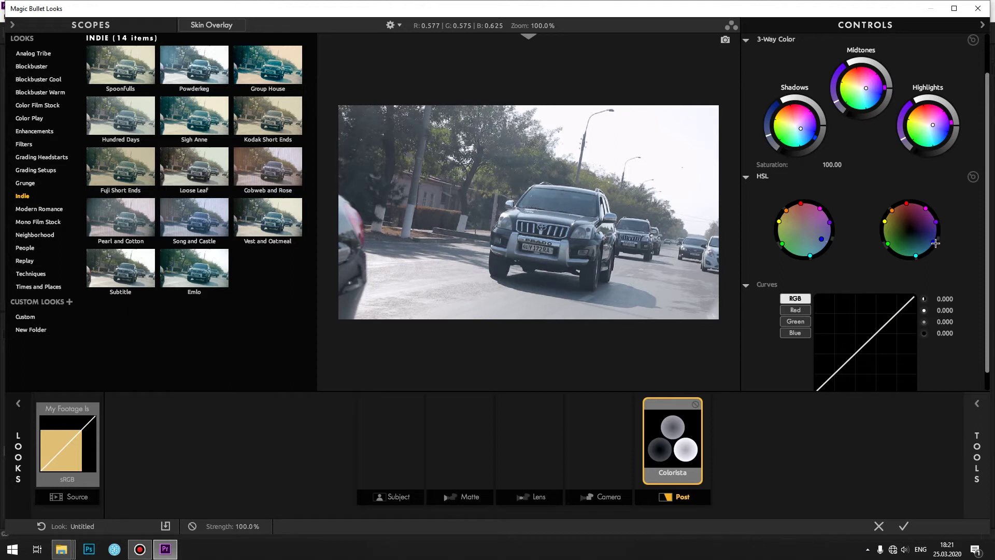
Step: Darken the RGB curve midtones, lift red, lower green and bend the blue curve down
{"action": "scroll", "coordinate": [850, 263], "scroll_direction": "down", "scroll_amount": 1}
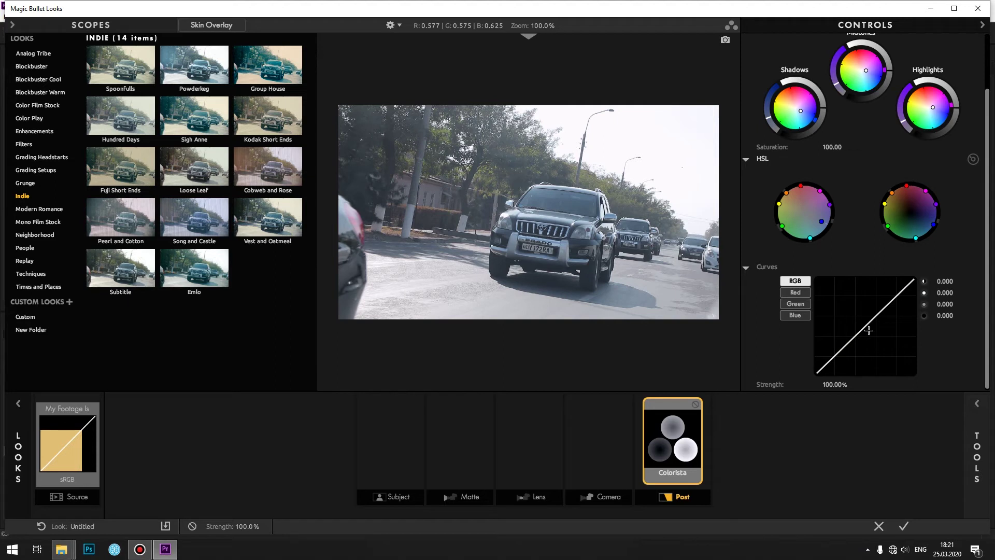
{"action": "left_click_drag", "start_coordinate": [865, 326], "coordinate": [852, 339]}
{"action": "left_click", "coordinate": [795, 293]}
{"action": "left_click", "coordinate": [796, 304]}
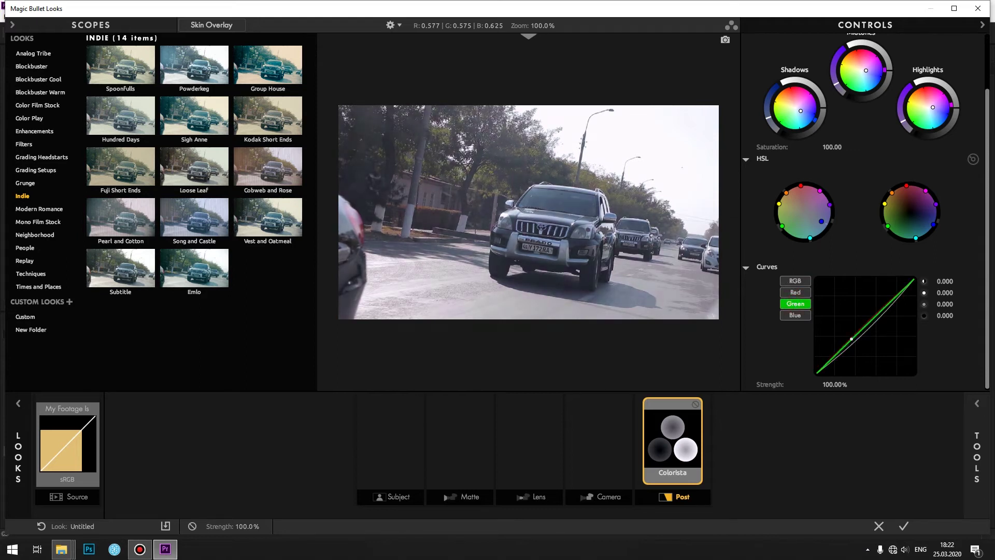
{"action": "left_click", "coordinate": [795, 315]}
{"action": "left_click", "coordinate": [882, 310]}
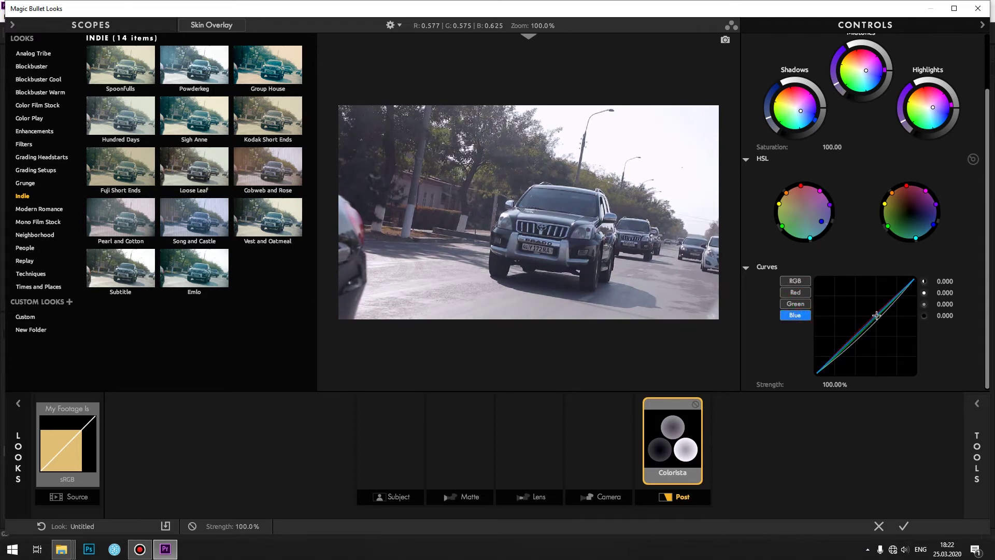
{"action": "left_click_drag", "start_coordinate": [881, 310], "coordinate": [883, 311]}
{"action": "left_click", "coordinate": [965, 418]}
Step: Try Hue/Saturation with a green hue shift, then delete the tool from the Post chain
{"action": "left_click", "coordinate": [976, 407]}
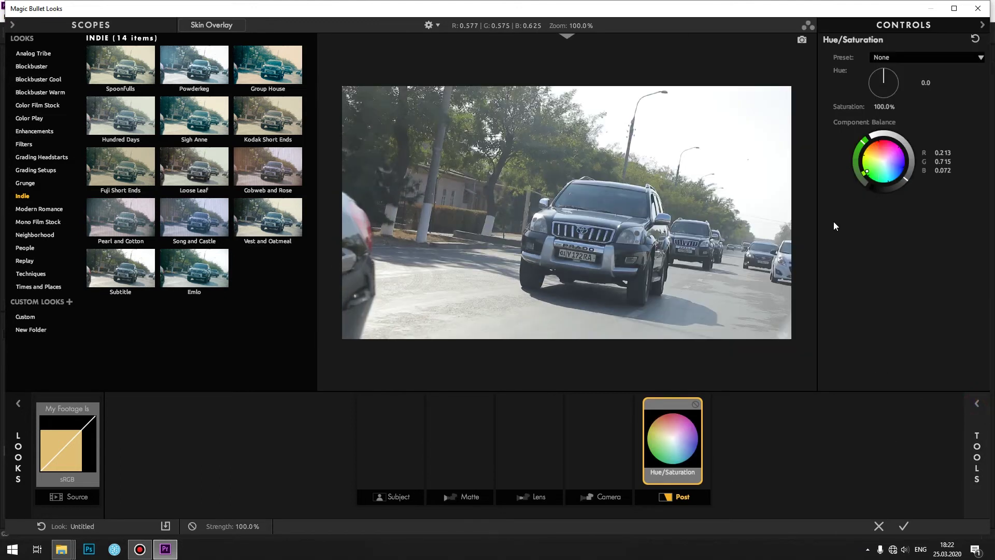
{"action": "left_click_drag", "start_coordinate": [867, 172], "coordinate": [883, 161]}
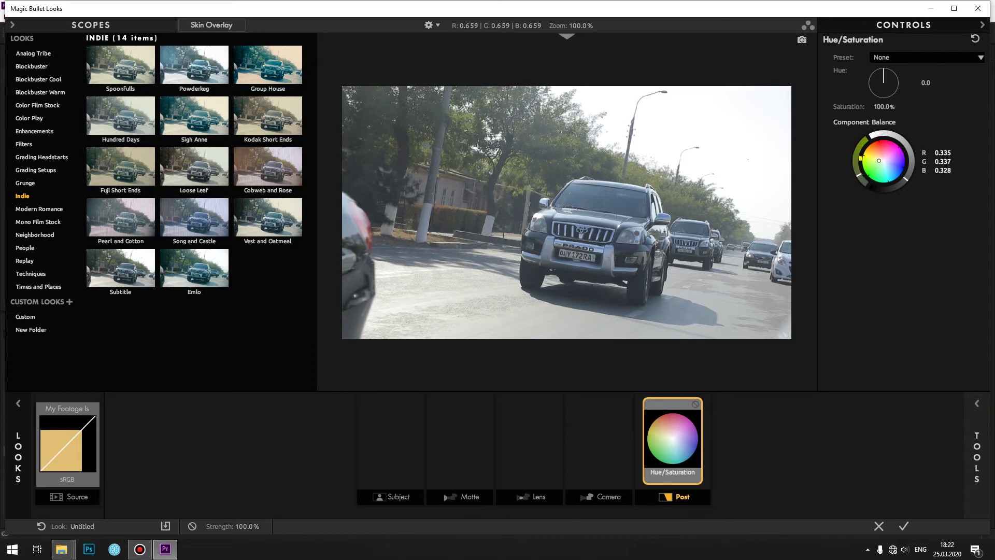
{"action": "left_click_drag", "start_coordinate": [886, 78], "coordinate": [882, 94]}
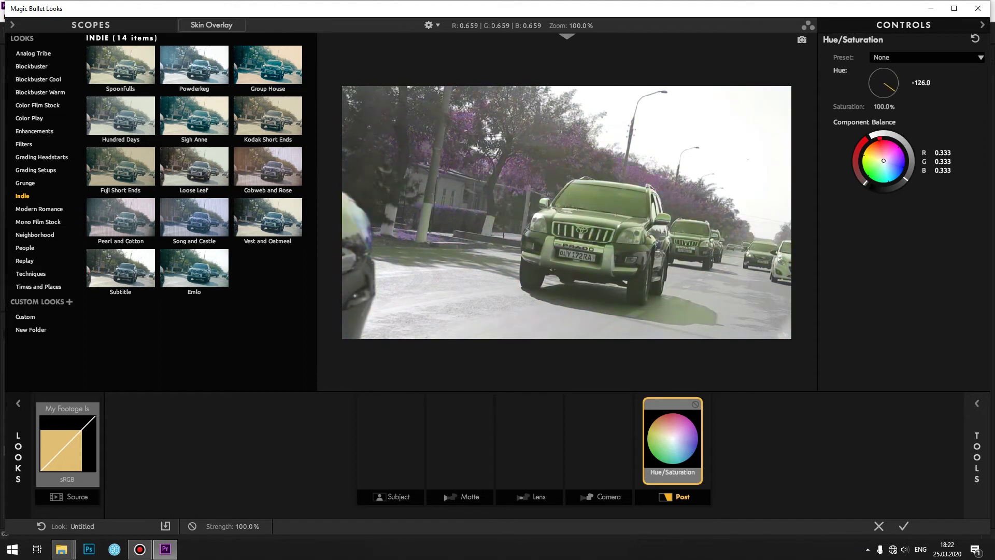
{"action": "left_click", "coordinate": [696, 404]}
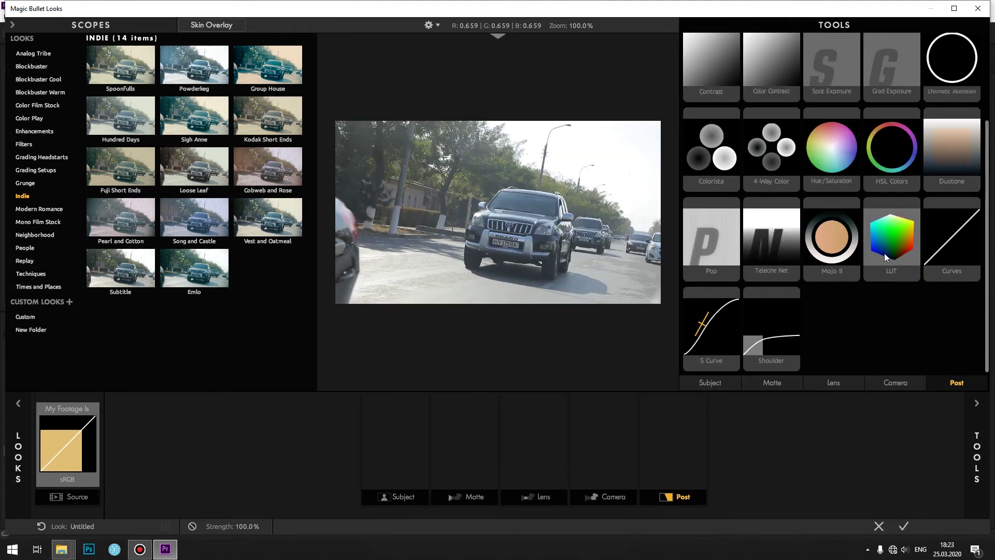
Step: Add a LUT tool to Post, load Samira.cube and set its Strength to 88.70%
{"action": "double_click", "coordinate": [891, 244]}
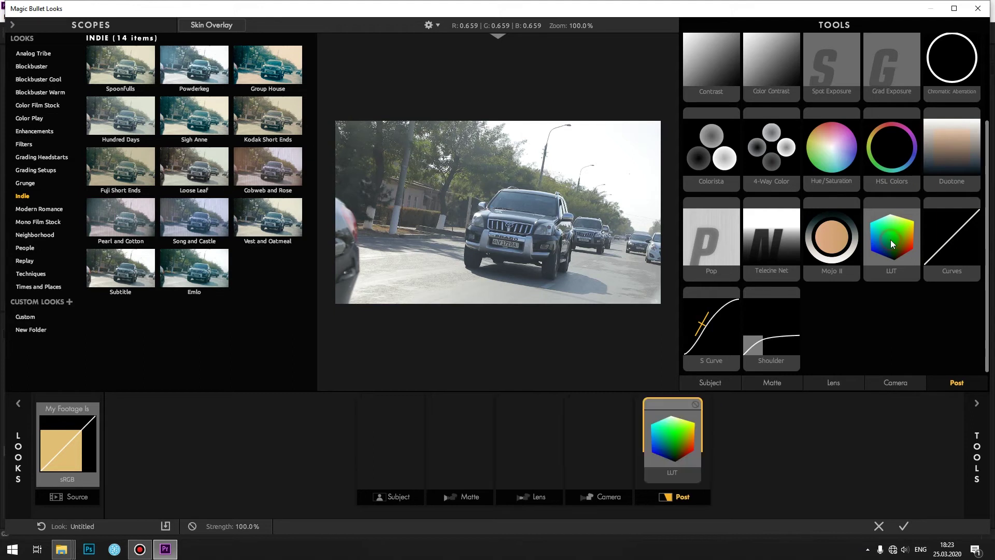
{"action": "left_click", "coordinate": [976, 404]}
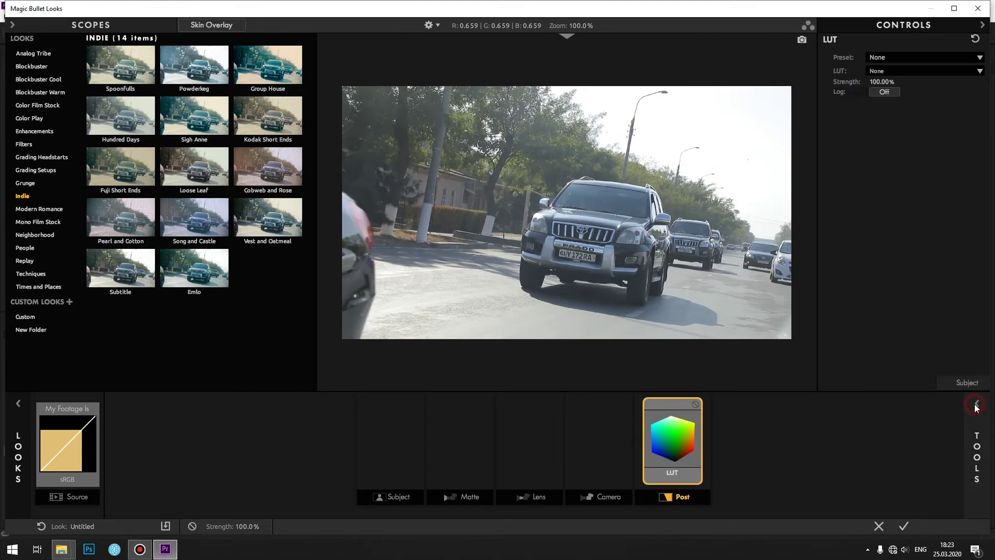
{"action": "left_click", "coordinate": [878, 71]}
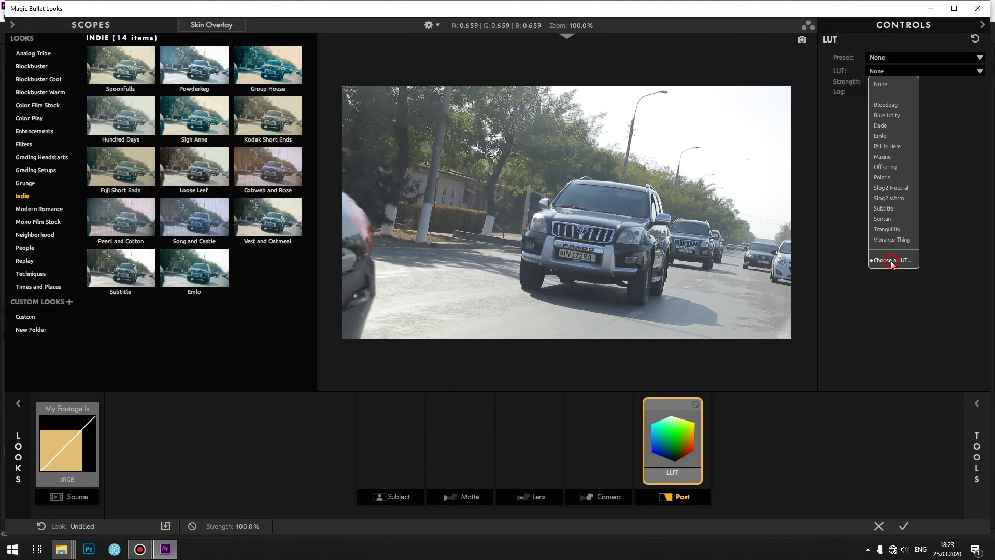
{"action": "left_click", "coordinate": [893, 261]}
{"action": "double_click", "coordinate": [136, 143]}
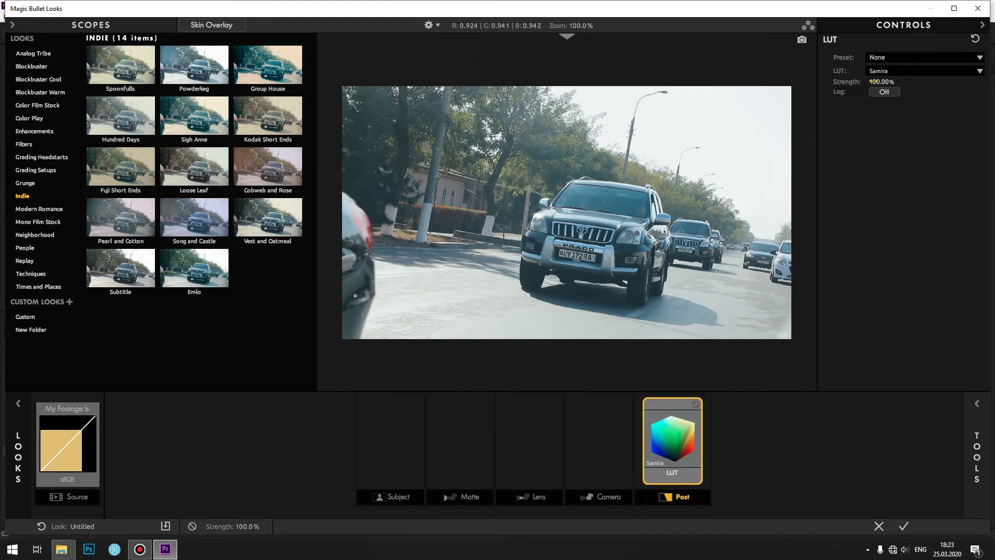
{"action": "mouse_move", "coordinate": [872, 81]}
{"action": "left_mouse_down"}
{"action": "mouse_move", "coordinate": [862, 81]}
{"action": "mouse_move", "coordinate": [912, 81]}
{"action": "mouse_move", "coordinate": [858, 81]}
{"action": "mouse_move", "coordinate": [891, 82]}
{"action": "mouse_move", "coordinate": [876, 82]}
{"action": "left_mouse_up"}
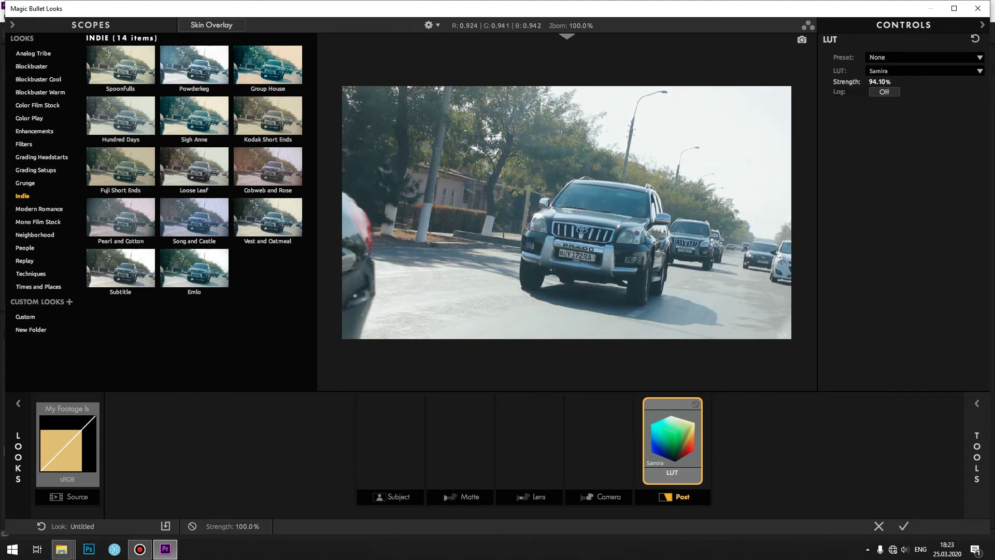
{"action": "left_click_drag", "start_coordinate": [879, 81], "coordinate": [878, 81]}
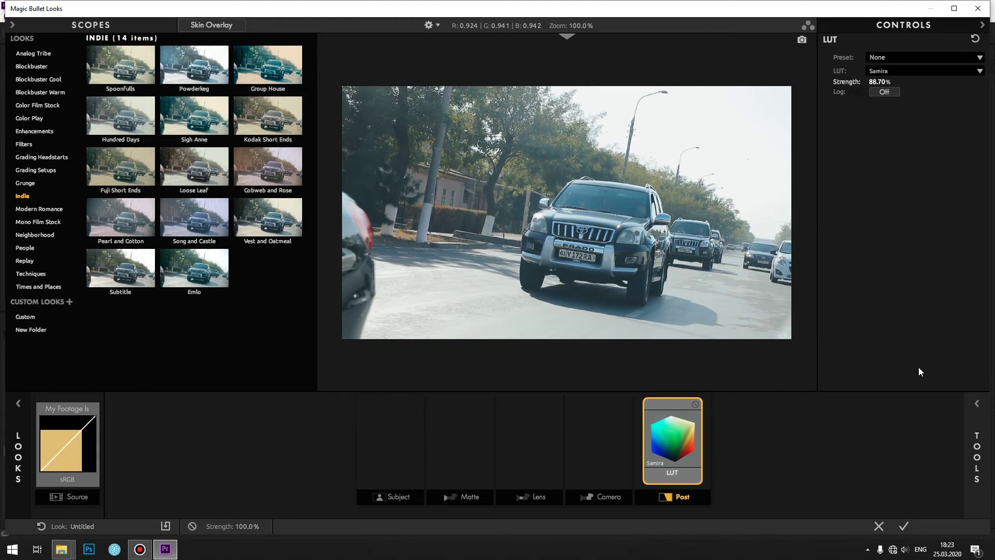
{"action": "left_click", "coordinate": [974, 402]}
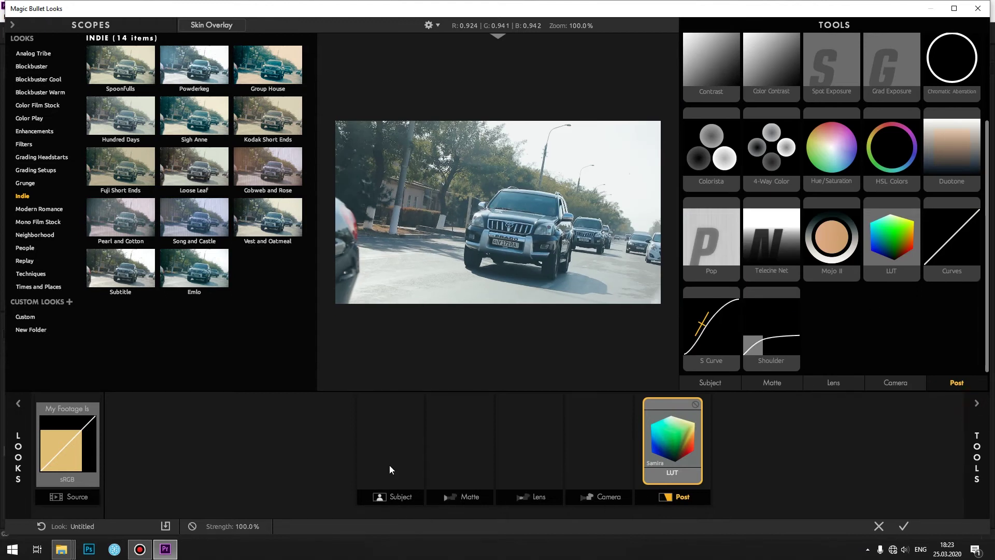
Step: Browse the Subject, Matte, Lens and Camera tool categories, ending on the Lens tools
{"action": "left_click", "coordinate": [386, 448]}
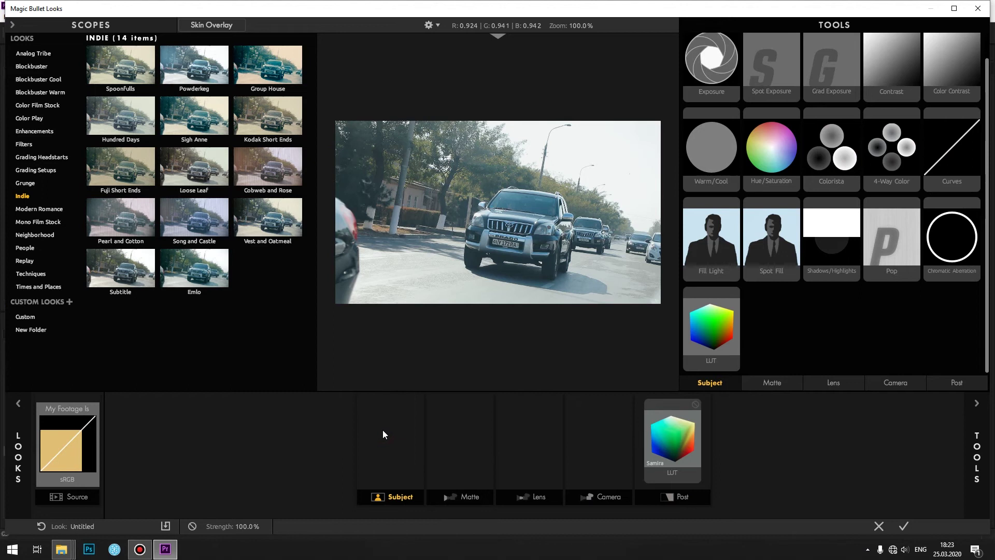
{"action": "left_click", "coordinate": [471, 436]}
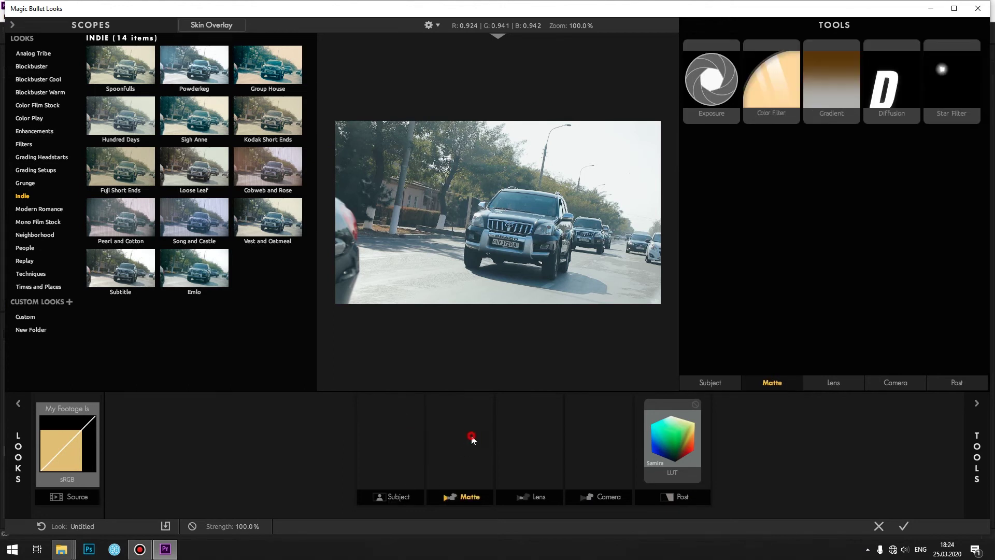
{"action": "left_click", "coordinate": [548, 447]}
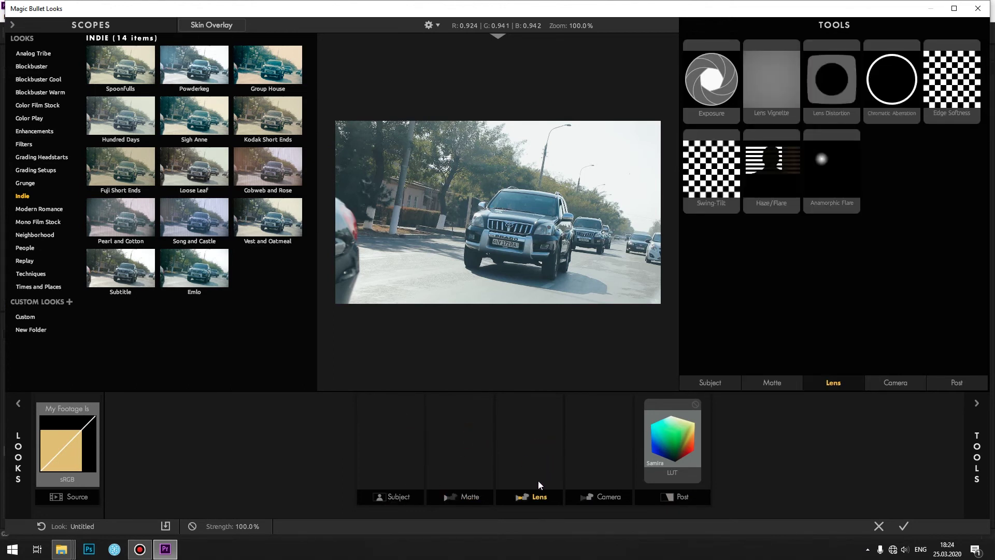
{"action": "left_click", "coordinate": [588, 454]}
{"action": "left_click", "coordinate": [522, 463]}
{"action": "left_click", "coordinate": [451, 462]}
{"action": "left_click", "coordinate": [396, 461]}
{"action": "left_click", "coordinate": [450, 460]}
{"action": "left_click", "coordinate": [615, 448]}
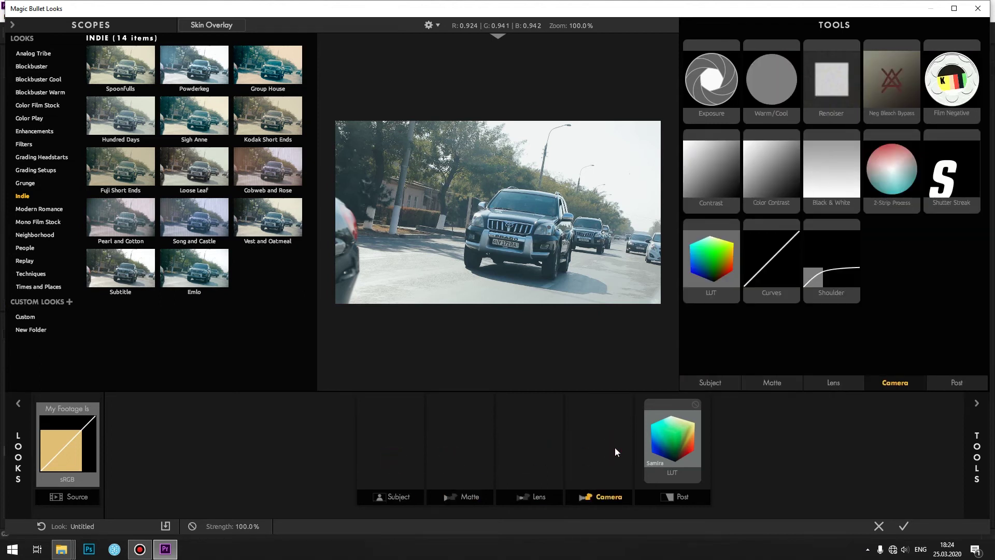
{"action": "left_click", "coordinate": [512, 447]}
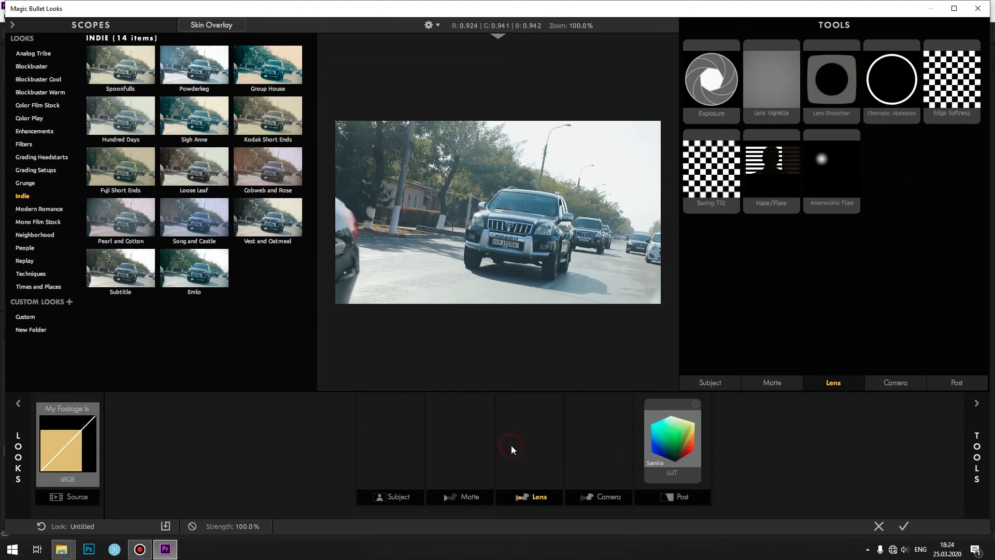
Step: Add a Lens Vignette and reshape its ellipse around the SUV
{"action": "left_click", "coordinate": [771, 78]}
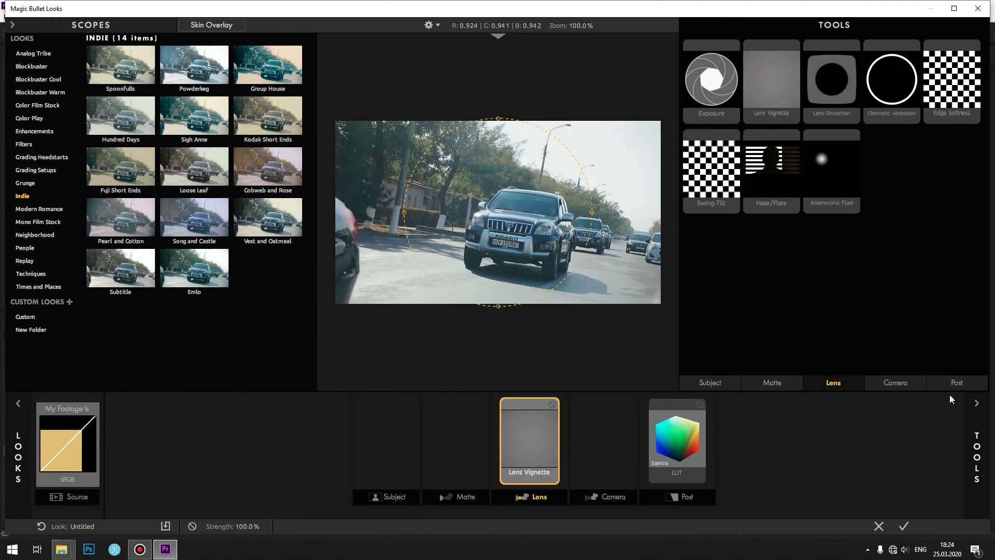
{"action": "left_click", "coordinate": [975, 401]}
{"action": "left_click_drag", "start_coordinate": [566, 85], "coordinate": [569, 158]}
{"action": "mouse_move", "coordinate": [570, 213]}
{"action": "left_mouse_down"}
{"action": "mouse_move", "coordinate": [573, 201]}
{"action": "mouse_move", "coordinate": [543, 215]}
{"action": "left_mouse_up"}
{"action": "left_click_drag", "start_coordinate": [671, 216], "coordinate": [751, 220]}
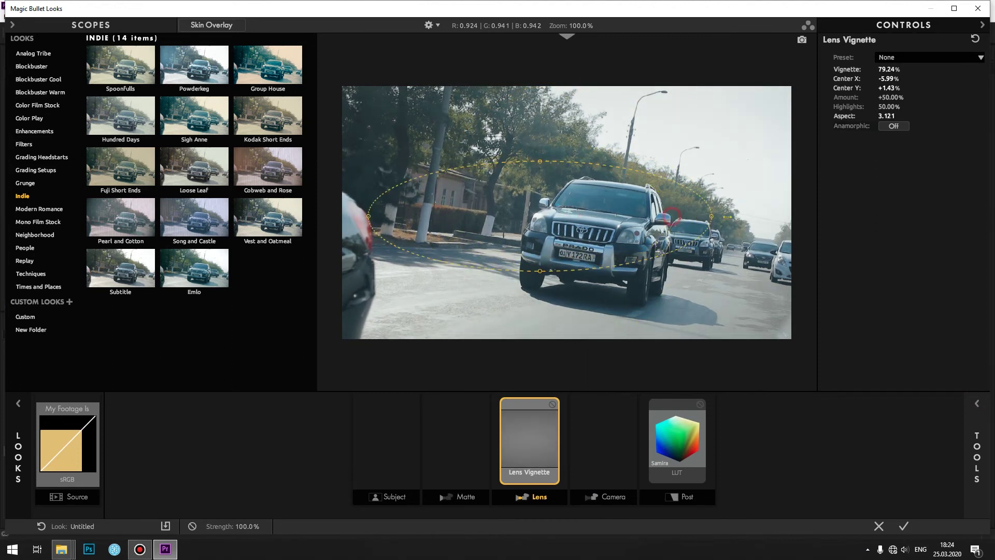
{"action": "left_click_drag", "start_coordinate": [540, 216], "coordinate": [578, 210]}
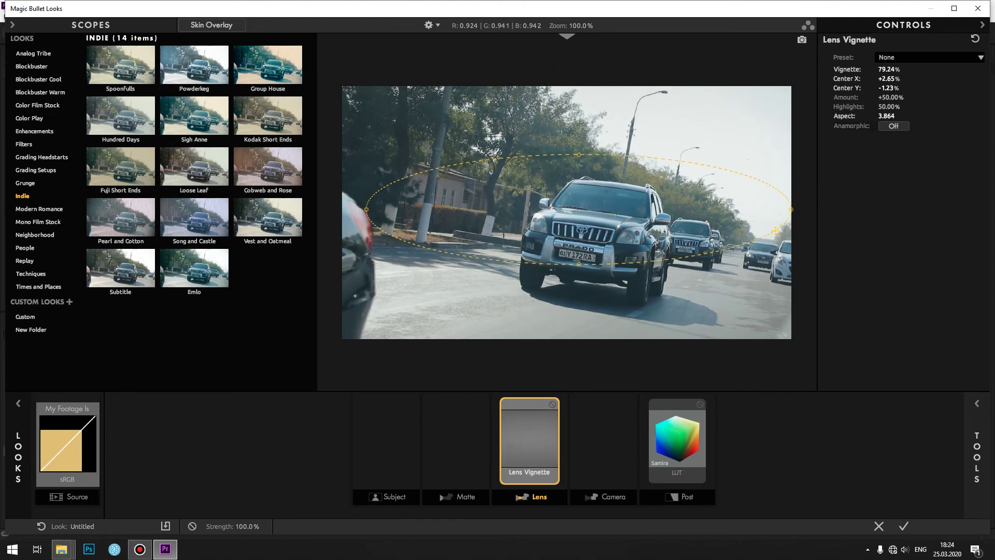
{"action": "mouse_move", "coordinate": [791, 210]}
{"action": "left_mouse_down"}
{"action": "mouse_move", "coordinate": [634, 211]}
{"action": "mouse_move", "coordinate": [588, 245]}
{"action": "mouse_move", "coordinate": [683, 253]}
{"action": "left_mouse_up"}
{"action": "left_click_drag", "start_coordinate": [583, 201], "coordinate": [587, 170]}
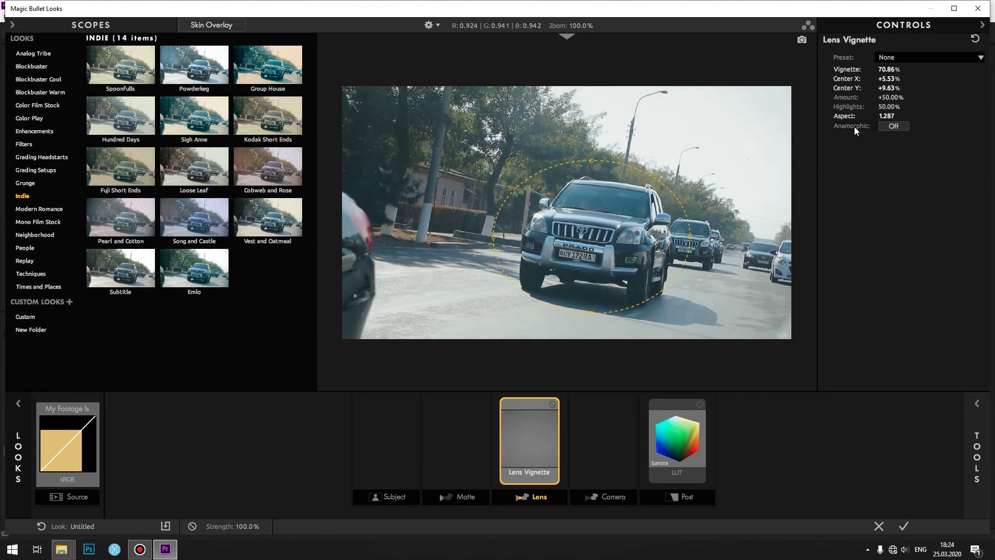
Step: Set the vignette to 73.60% size, +100% amount and 79.80% highlights
{"action": "mouse_move", "coordinate": [881, 65]}
{"action": "left_mouse_down"}
{"action": "mouse_move", "coordinate": [901, 65]}
{"action": "mouse_move", "coordinate": [875, 134]}
{"action": "mouse_move", "coordinate": [899, 116]}
{"action": "left_mouse_up"}
{"action": "left_click_drag", "start_coordinate": [890, 97], "coordinate": [918, 97]}
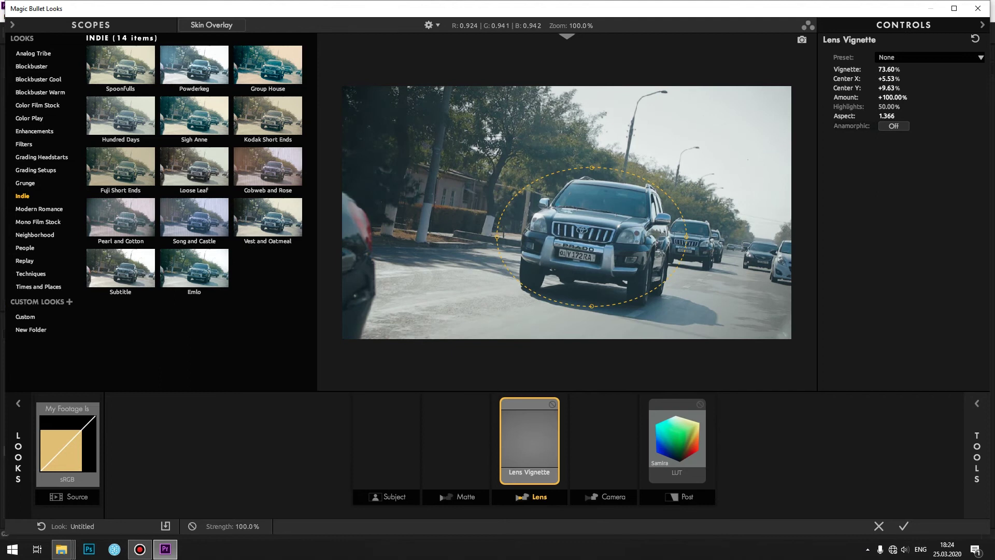
{"action": "left_click_drag", "start_coordinate": [879, 107], "coordinate": [893, 106]}
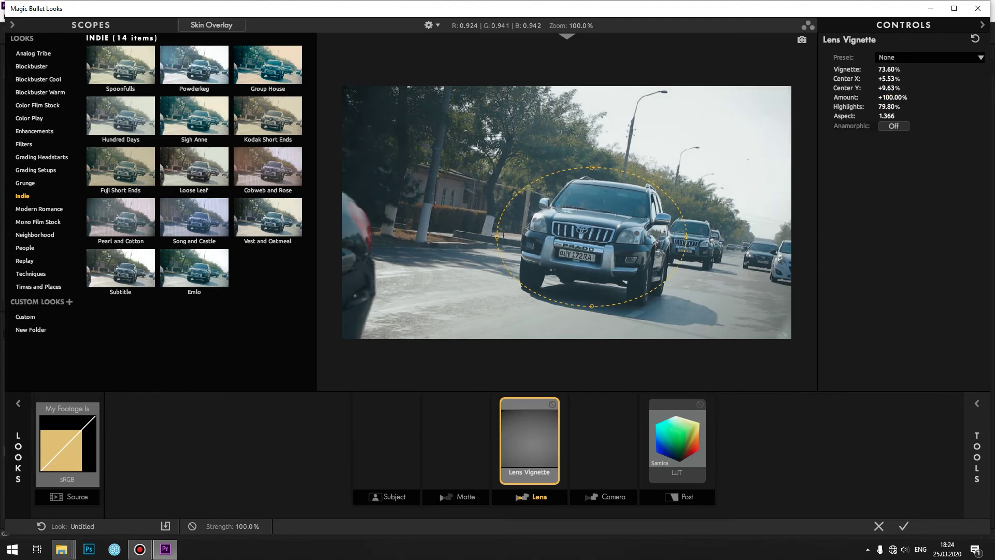
{"action": "left_click_drag", "start_coordinate": [886, 97], "coordinate": [783, 97]}
{"action": "key", "text": "ctrl+z"}
{"action": "key", "text": "ctrl+shift+z"}
{"action": "left_click_drag", "start_coordinate": [892, 97], "coordinate": [973, 97]}
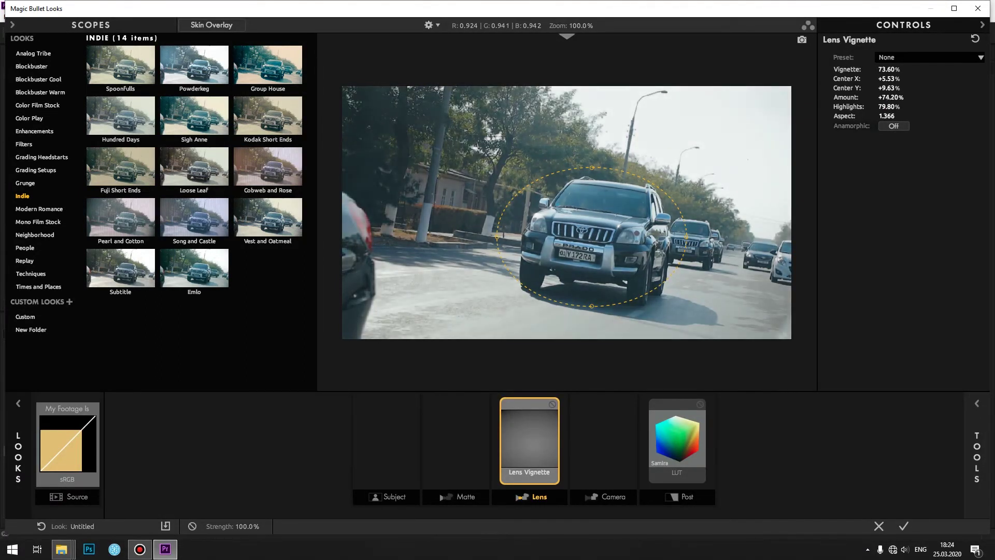
{"action": "left_click_drag", "start_coordinate": [891, 96], "coordinate": [918, 97]}
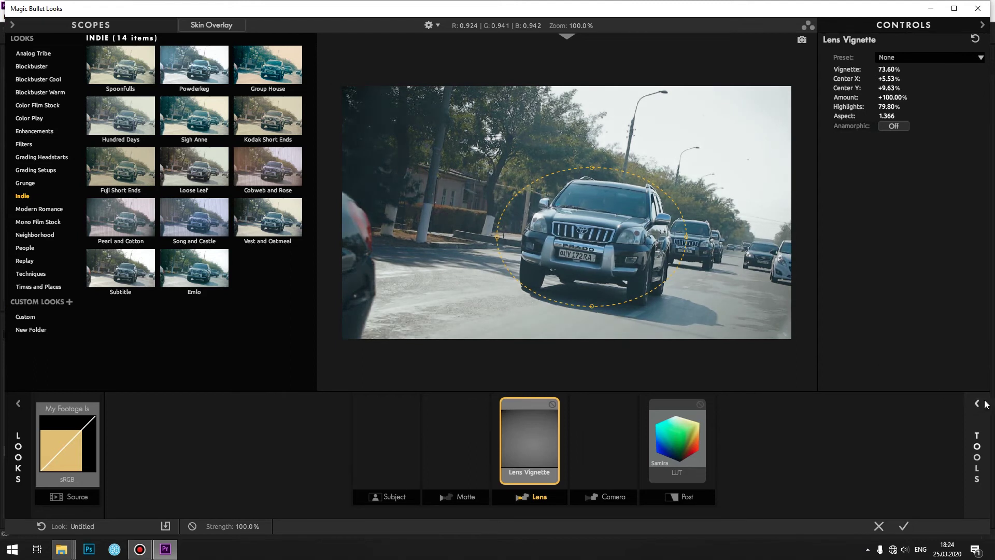
{"action": "left_click", "coordinate": [984, 403]}
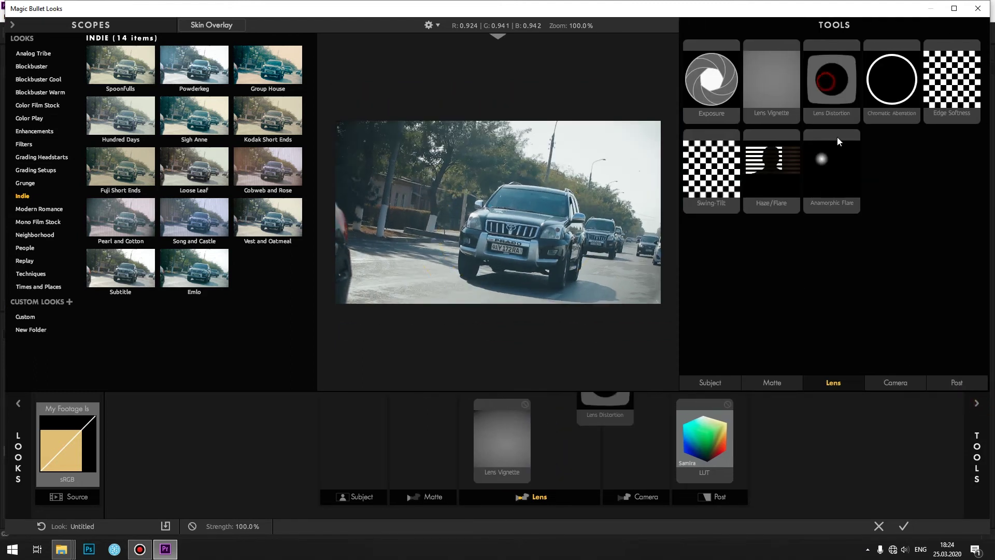
Step: Try Lens Distortion with a strong negative warp, then delete it
{"action": "left_click", "coordinate": [832, 104]}
{"action": "mouse_move", "coordinate": [576, 134]}
{"action": "left_mouse_down"}
{"action": "mouse_move", "coordinate": [573, 198]}
{"action": "mouse_move", "coordinate": [583, 115]}
{"action": "mouse_move", "coordinate": [570, 238]}
{"action": "left_mouse_up"}
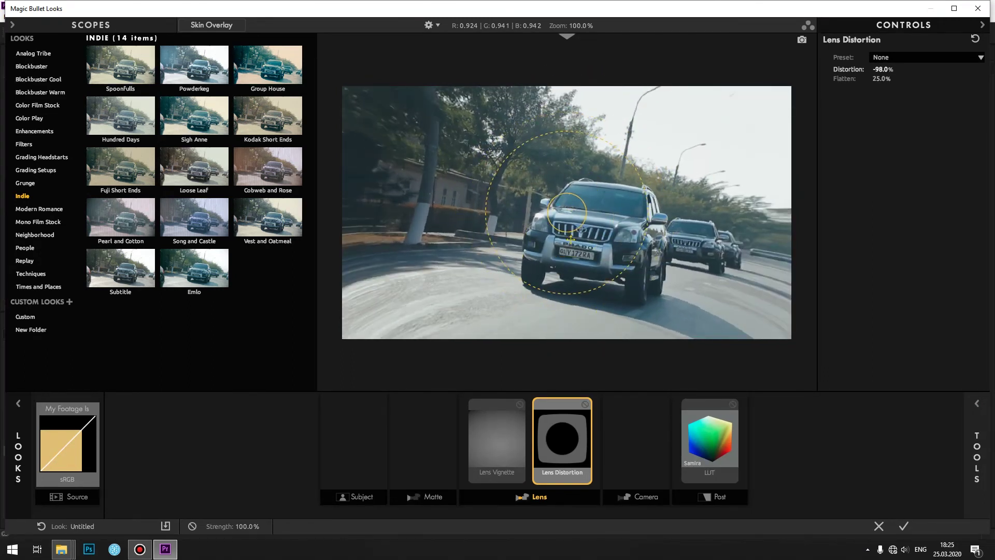
{"action": "left_click_drag", "start_coordinate": [570, 239], "coordinate": [551, 152]}
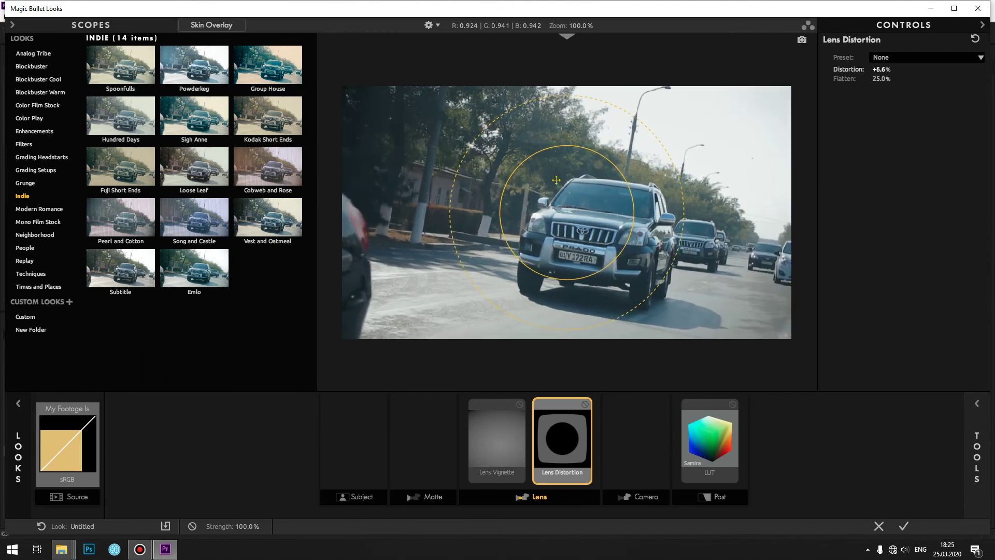
{"action": "key", "text": "Delete"}
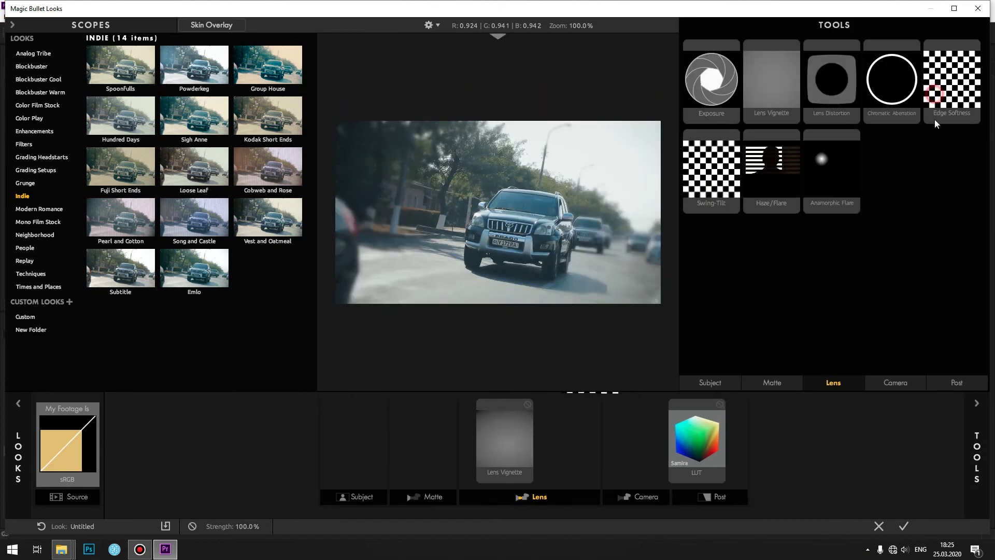
Step: Add Edge Softness centred on the car with Quality 10 and a larger blur, then add Haze/Flare
{"action": "double_click", "coordinate": [936, 101]}
{"action": "left_click", "coordinate": [976, 403]}
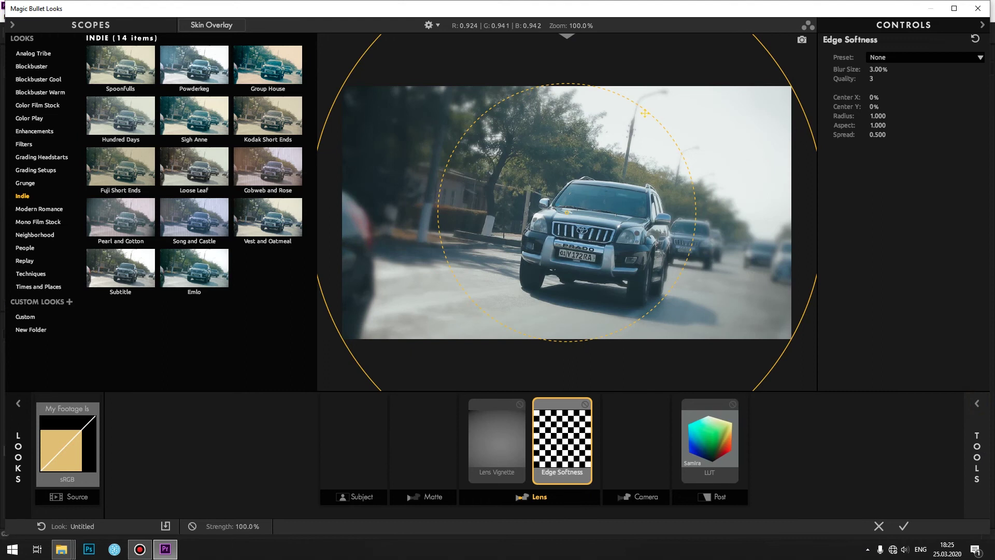
{"action": "left_click_drag", "start_coordinate": [647, 116], "coordinate": [633, 130]}
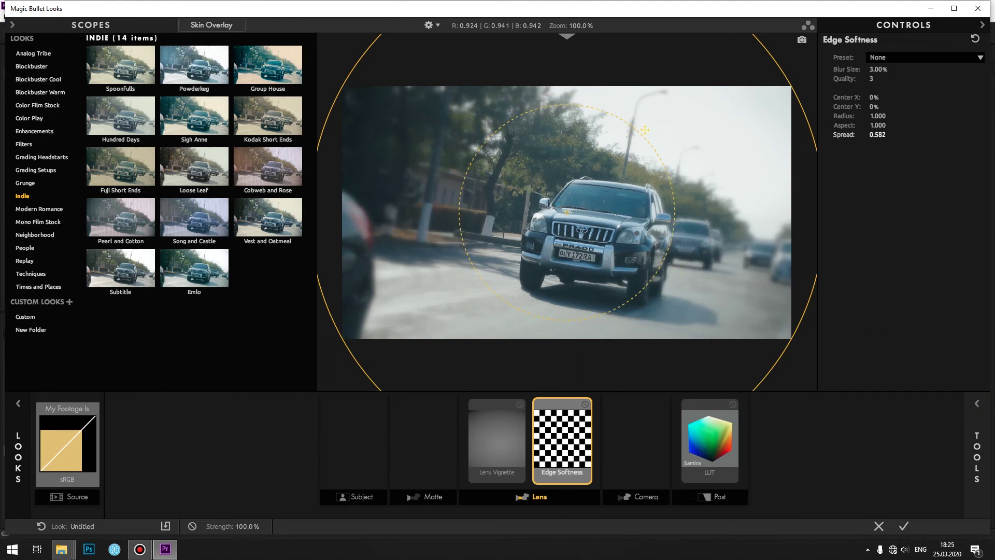
{"action": "left_click_drag", "start_coordinate": [778, 68], "coordinate": [669, 140]}
{"action": "left_click_drag", "start_coordinate": [600, 240], "coordinate": [622, 250]}
{"action": "left_click_drag", "start_coordinate": [874, 79], "coordinate": [894, 79]}
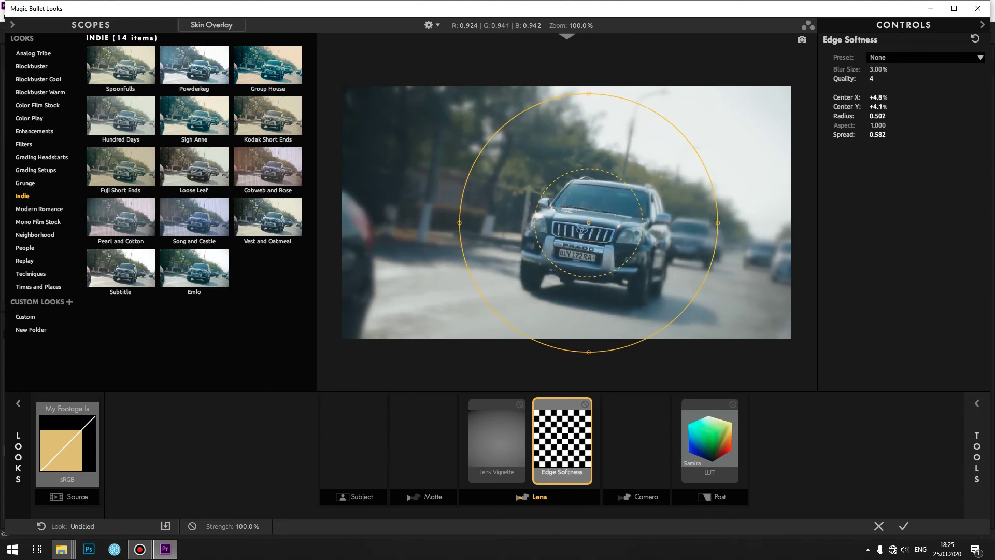
{"action": "left_click_drag", "start_coordinate": [879, 69], "coordinate": [902, 69]}
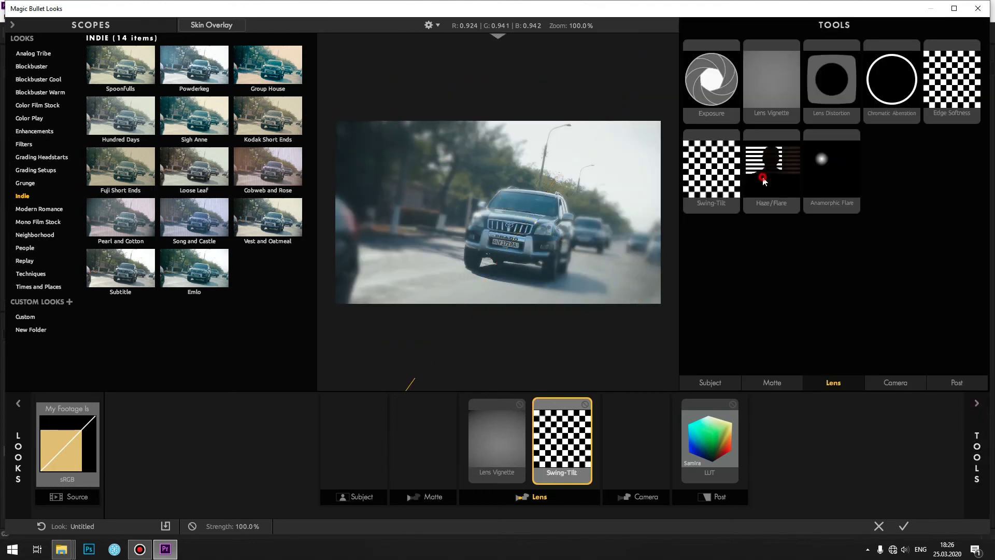
{"action": "left_click_drag", "start_coordinate": [771, 171], "coordinate": [822, 404]}
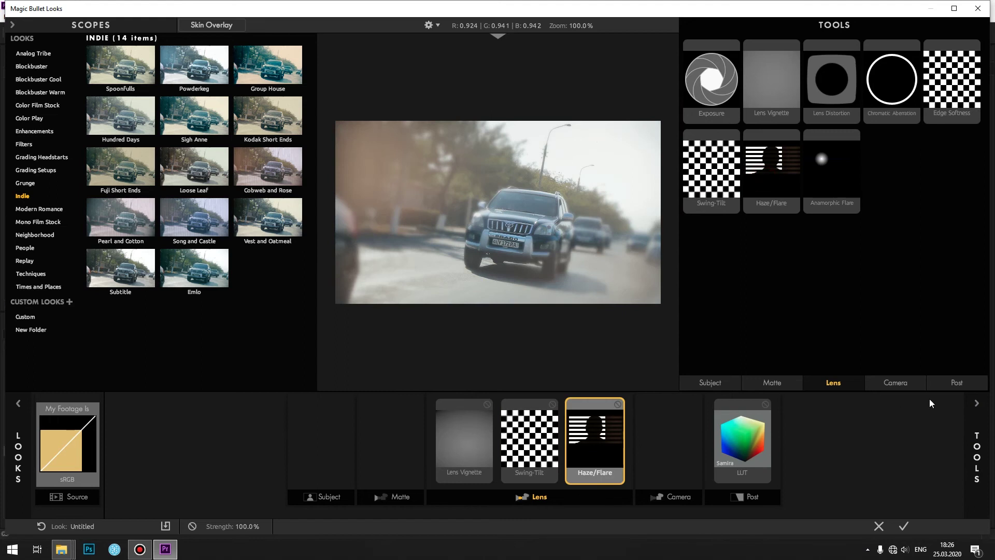
Step: Lower Haze/Flare spillage and neutralise its tint, then replace it with Anamorphic Flare
{"action": "left_click", "coordinate": [977, 403]}
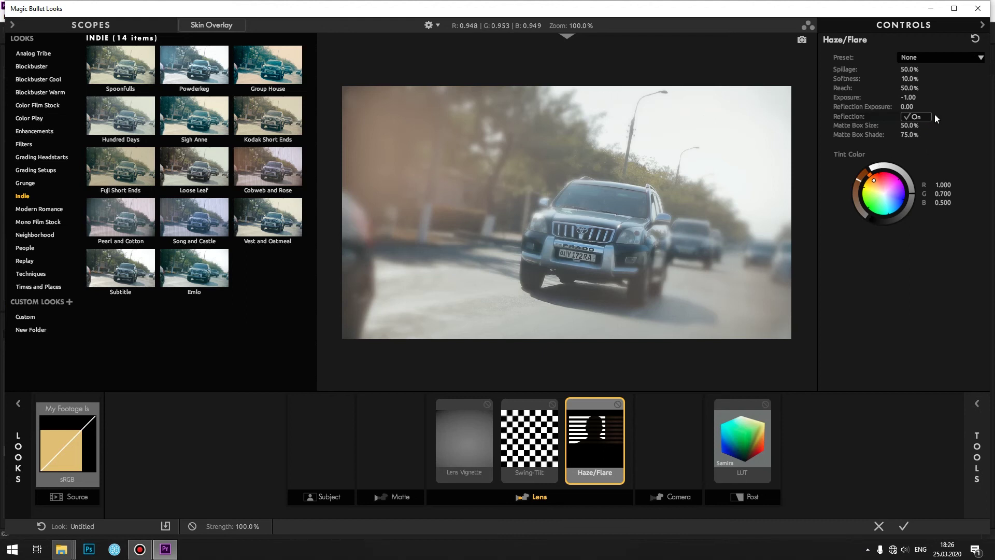
{"action": "mouse_move", "coordinate": [909, 69]}
{"action": "left_mouse_down"}
{"action": "mouse_move", "coordinate": [881, 69]}
{"action": "mouse_move", "coordinate": [957, 81]}
{"action": "mouse_move", "coordinate": [933, 78]}
{"action": "mouse_move", "coordinate": [899, 106]}
{"action": "left_mouse_up"}
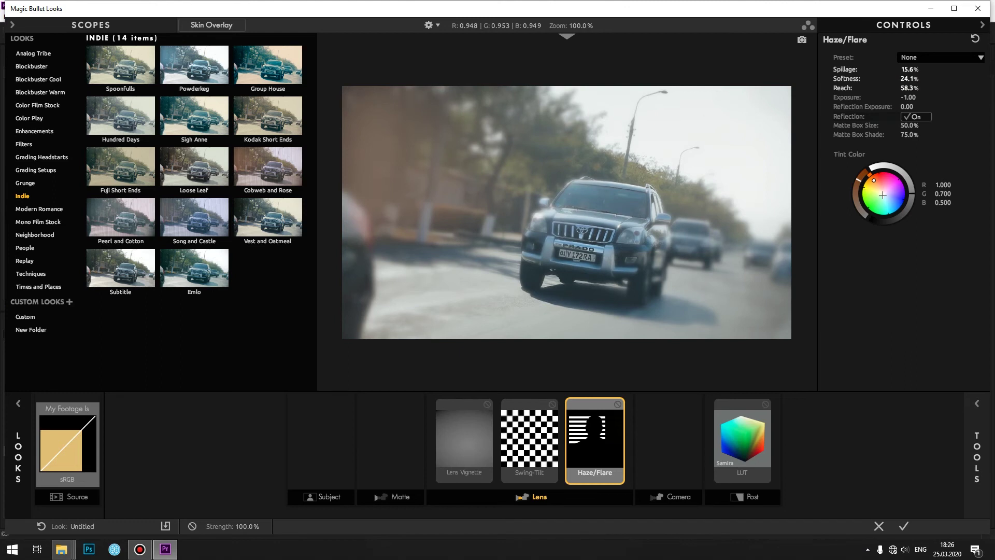
{"action": "left_click_drag", "start_coordinate": [889, 187], "coordinate": [898, 195]}
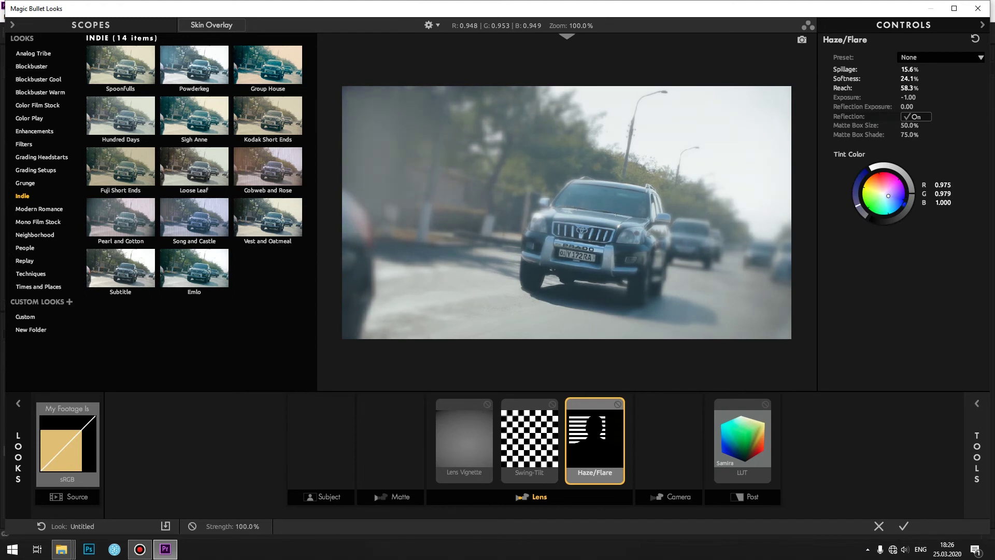
{"action": "key", "text": "Delete"}
{"action": "double_click", "coordinate": [827, 190]}
{"action": "left_click", "coordinate": [976, 403]}
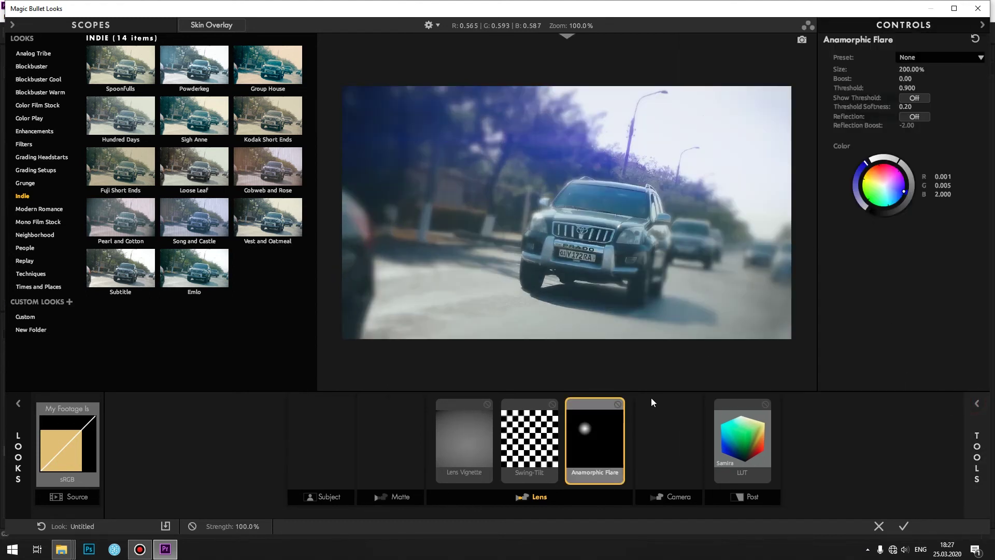
Step: Tweak the anamorphic flare's size, boost and white colour, then delete it and close Looks
{"action": "mouse_move", "coordinate": [904, 70]}
{"action": "left_mouse_down"}
{"action": "mouse_move", "coordinate": [943, 70]}
{"action": "mouse_move", "coordinate": [871, 69]}
{"action": "left_mouse_up"}
{"action": "left_click_drag", "start_coordinate": [907, 78], "coordinate": [948, 79]}
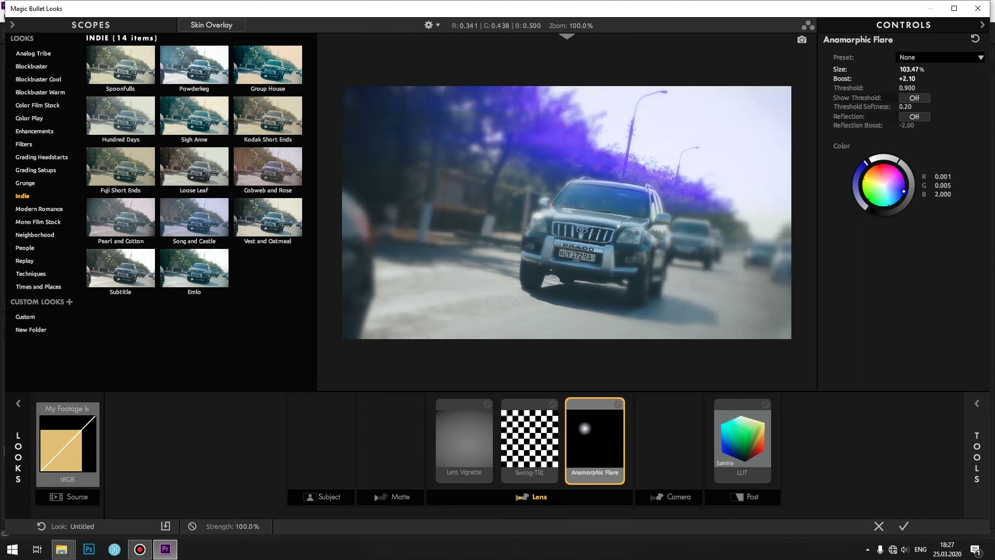
{"action": "left_click_drag", "start_coordinate": [907, 78], "coordinate": [880, 78]}
{"action": "left_click_drag", "start_coordinate": [886, 177], "coordinate": [879, 189]}
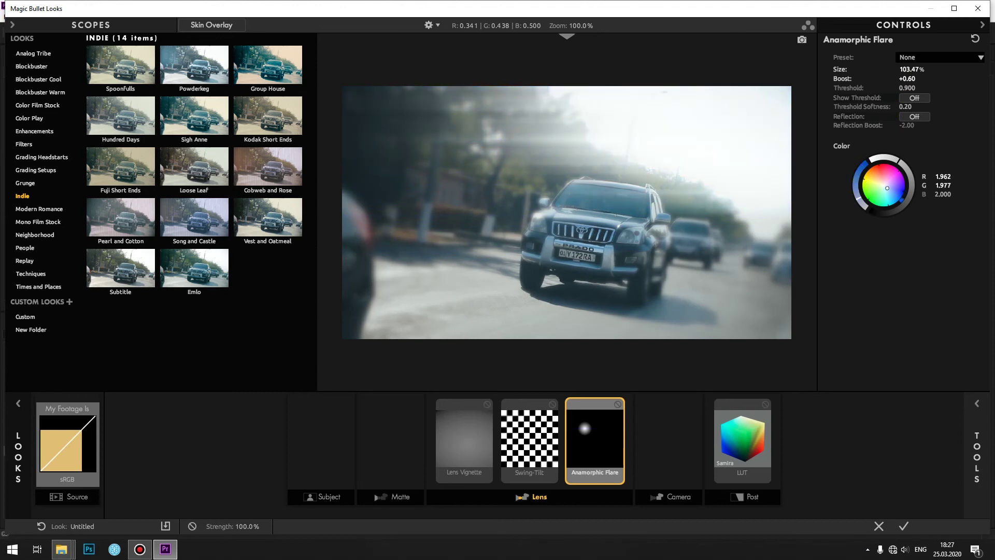
{"action": "key", "text": "Delete"}
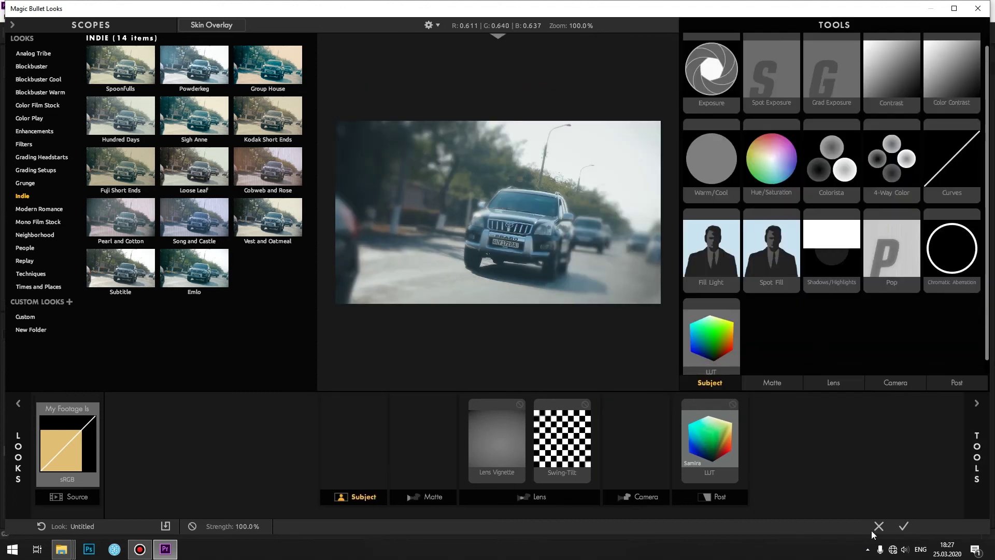
{"action": "left_click", "coordinate": [879, 526]}
Step: Discard the Looks changes and mark In and Out points on clip 20180421_173251.mp4
{"action": "left_click", "coordinate": [415, 291]}
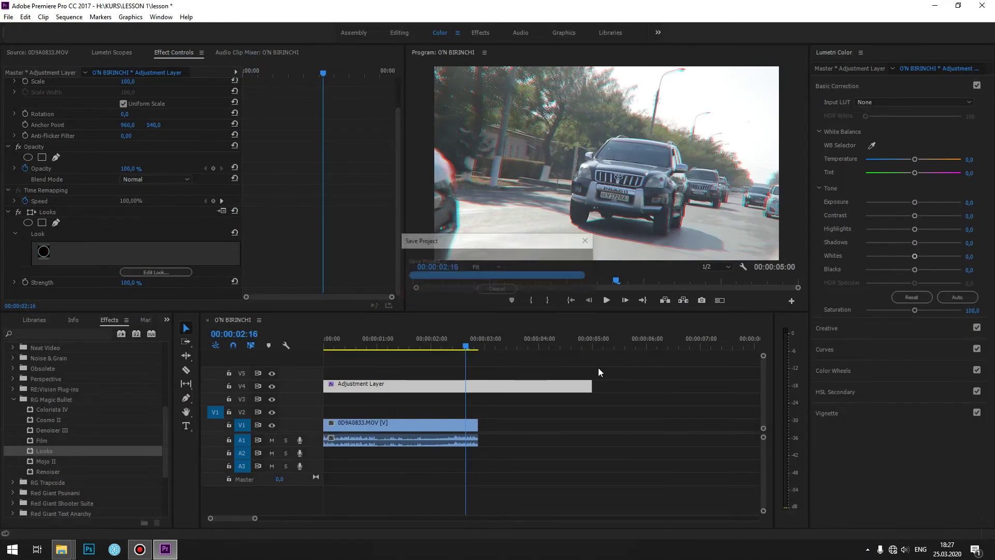
{"action": "left_click_drag", "start_coordinate": [607, 341], "coordinate": [633, 341]}
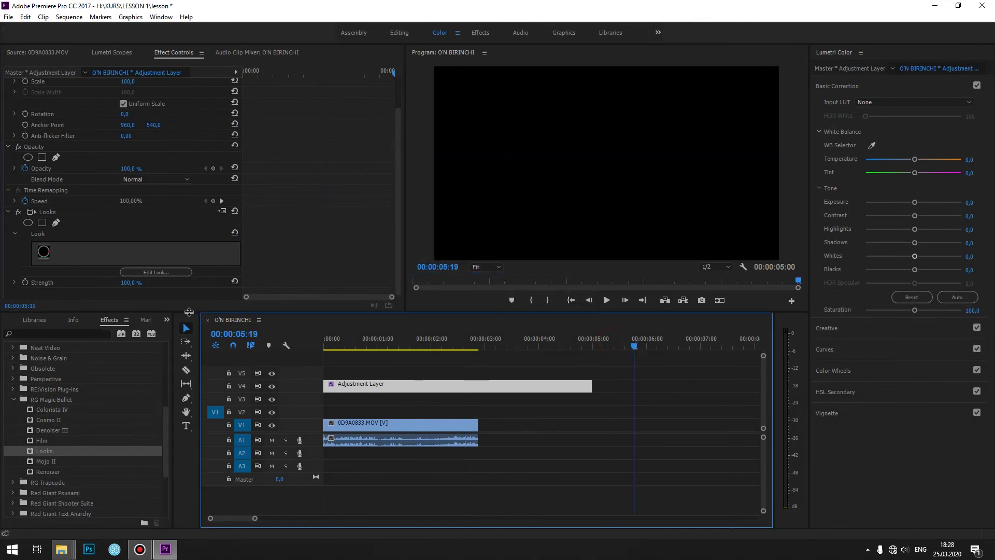
{"action": "left_click", "coordinate": [167, 320]}
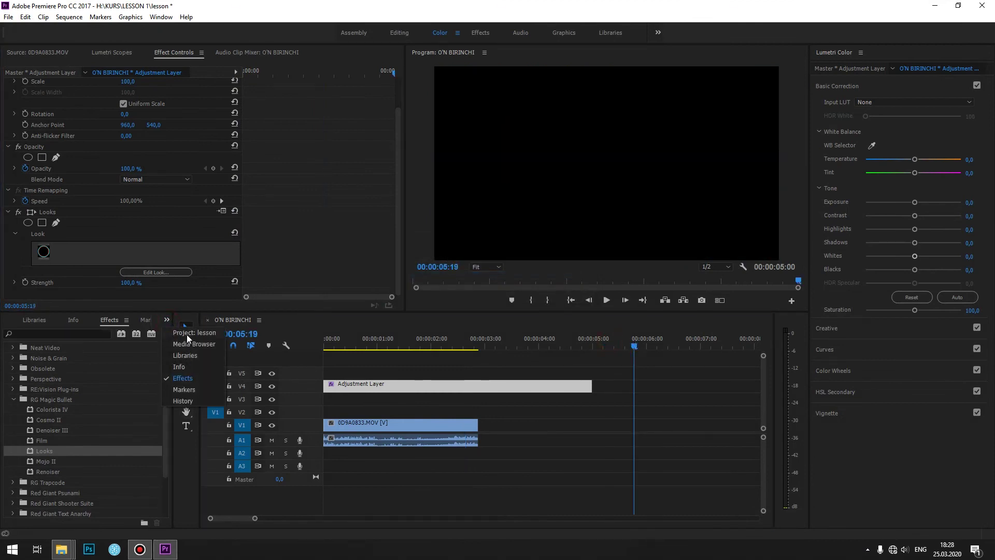
{"action": "left_click", "coordinate": [187, 334]}
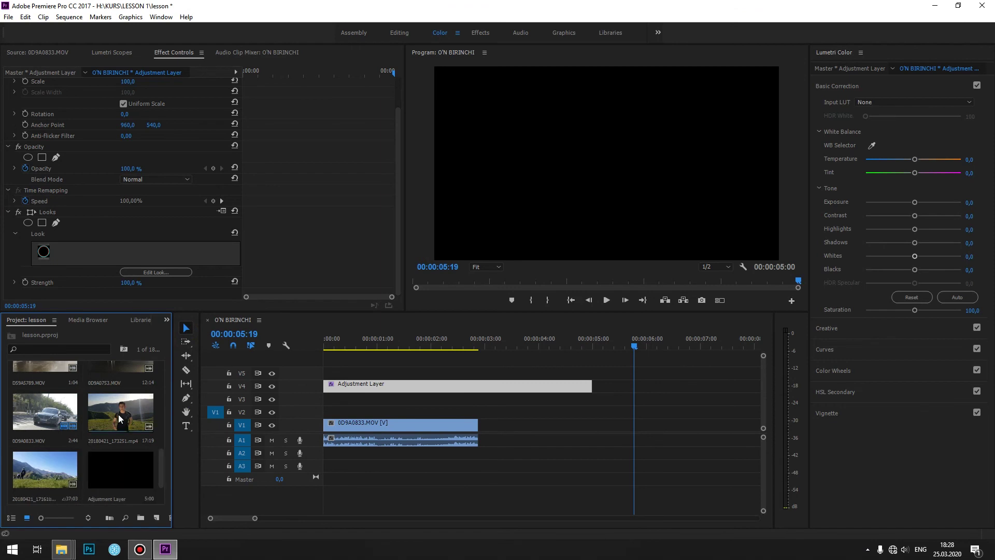
{"action": "double_click", "coordinate": [118, 415]}
{"action": "left_click_drag", "start_coordinate": [134, 281], "coordinate": [313, 255]}
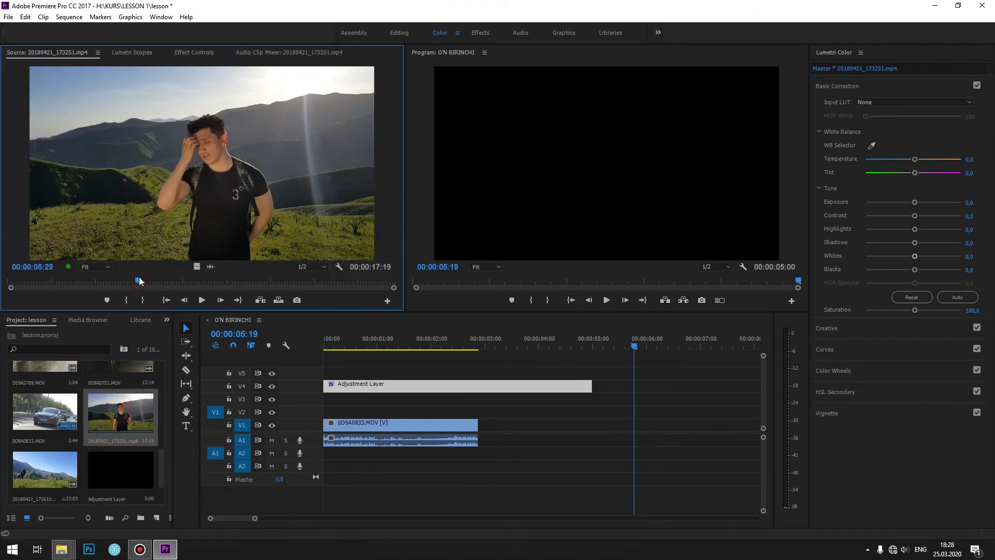
{"action": "mouse_move", "coordinate": [313, 251]}
{"action": "left_mouse_down"}
{"action": "mouse_move", "coordinate": [280, 275]}
{"action": "mouse_move", "coordinate": [324, 273]}
{"action": "left_mouse_up"}
{"action": "key", "text": "i"}
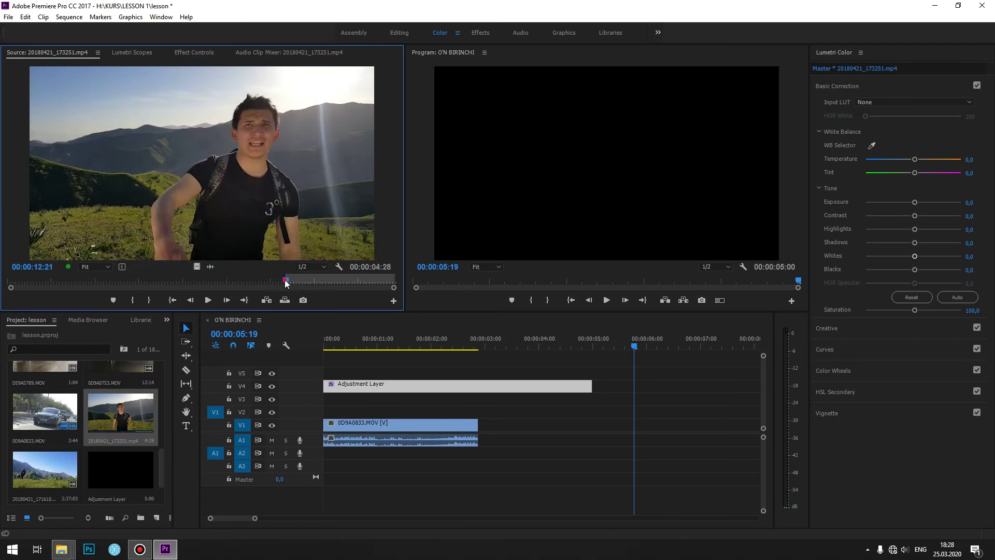
{"action": "key", "text": "o"}
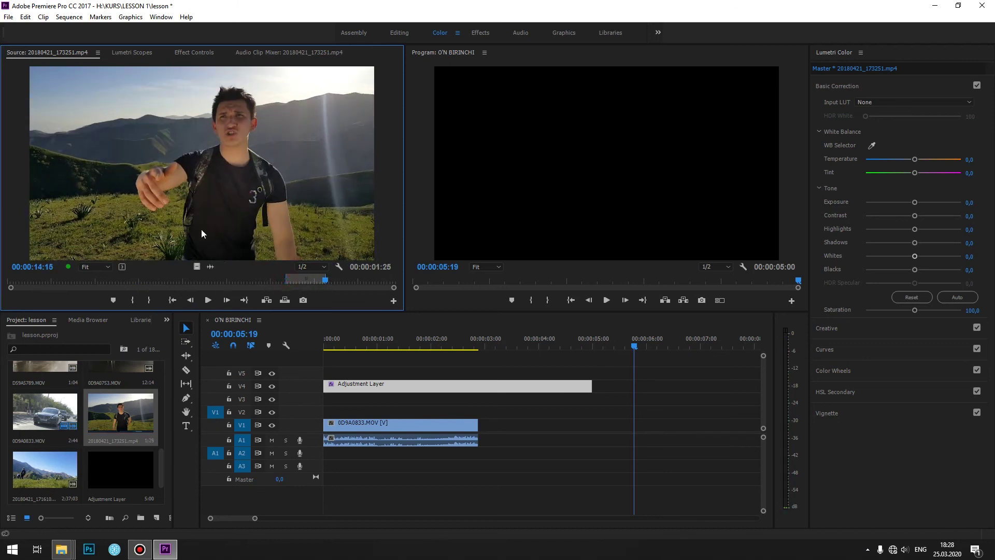
Step: Place the marked section on the timeline beneath the Adjustment Layer and open its look for editing
{"action": "left_click_drag", "start_coordinate": [196, 266], "coordinate": [669, 384]}
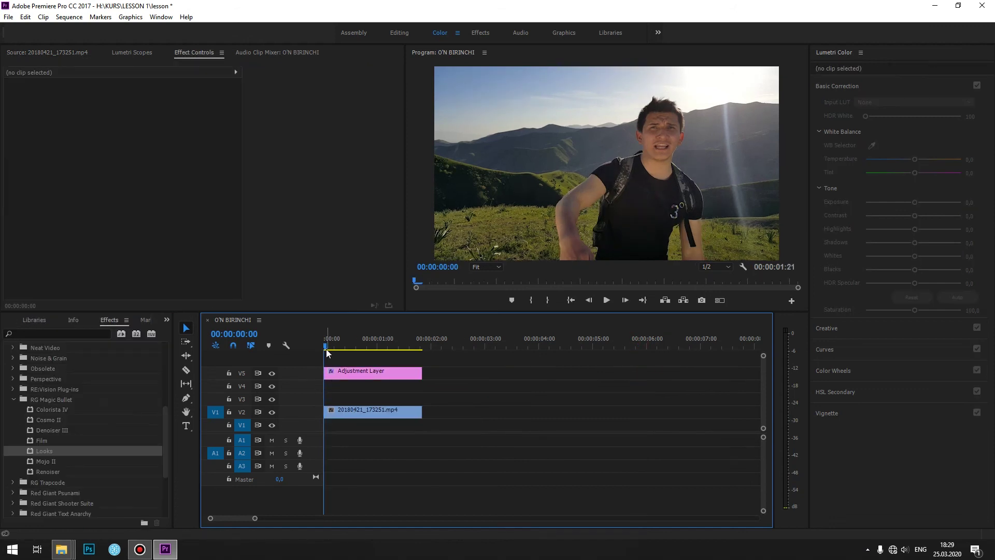
{"action": "left_click_drag", "start_coordinate": [365, 346], "coordinate": [368, 347]}
{"action": "left_click", "coordinate": [366, 375]}
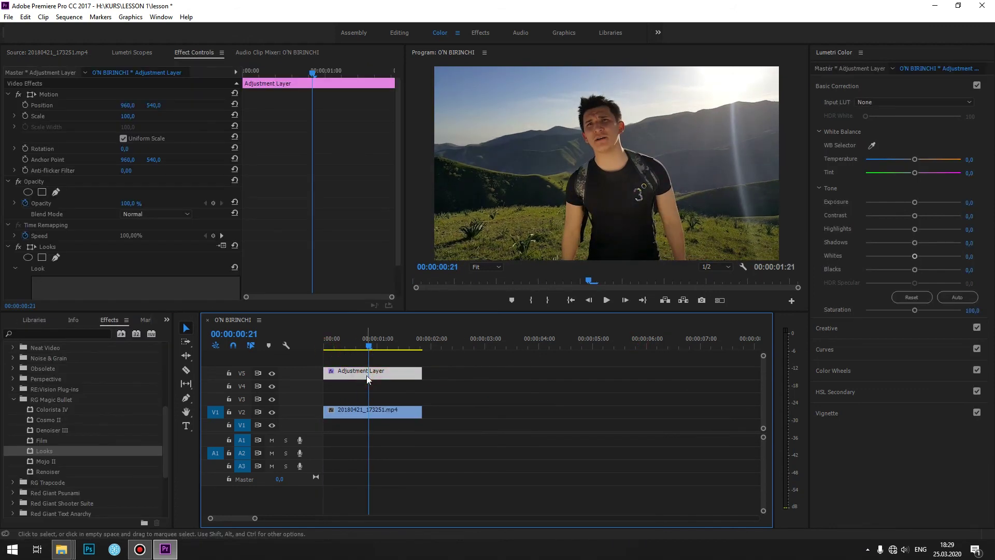
{"action": "scroll", "coordinate": [148, 290], "scroll_direction": "down", "scroll_amount": 2}
{"action": "left_click", "coordinate": [150, 272]}
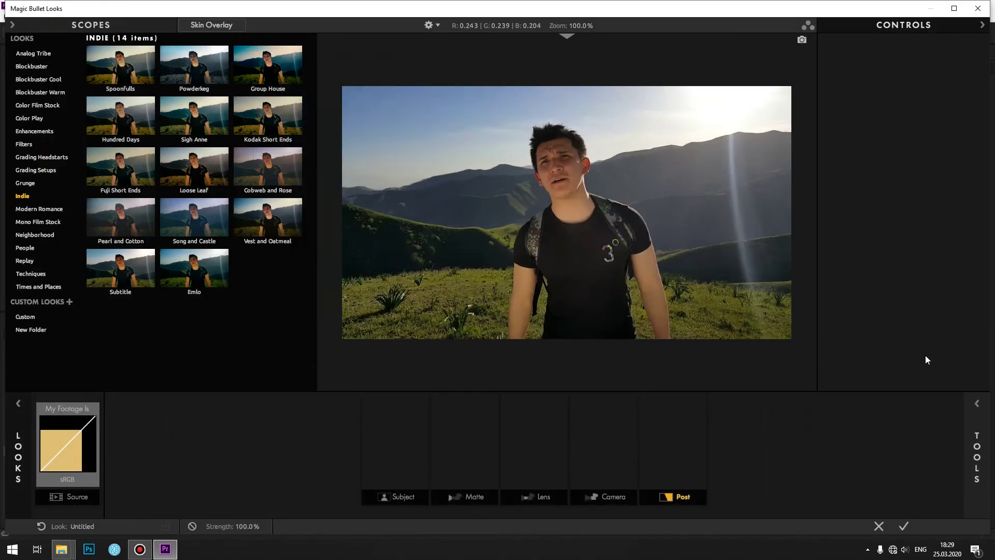
Step: Preview the Emlo, Song and Castle, Powderkeg and Group House presets, then list the Subject tools
{"action": "left_click", "coordinate": [202, 284]}
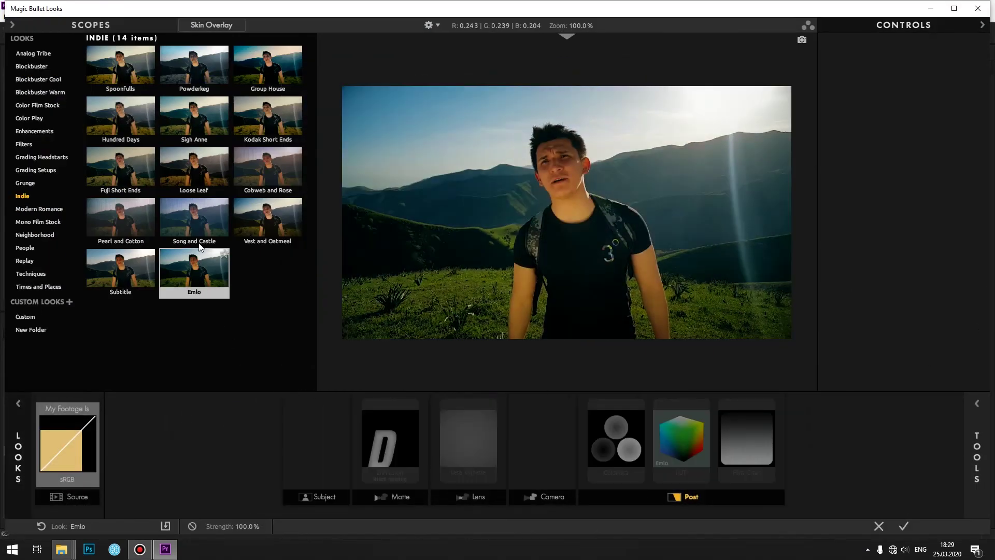
{"action": "left_click", "coordinate": [199, 233]}
{"action": "left_click", "coordinate": [209, 91]}
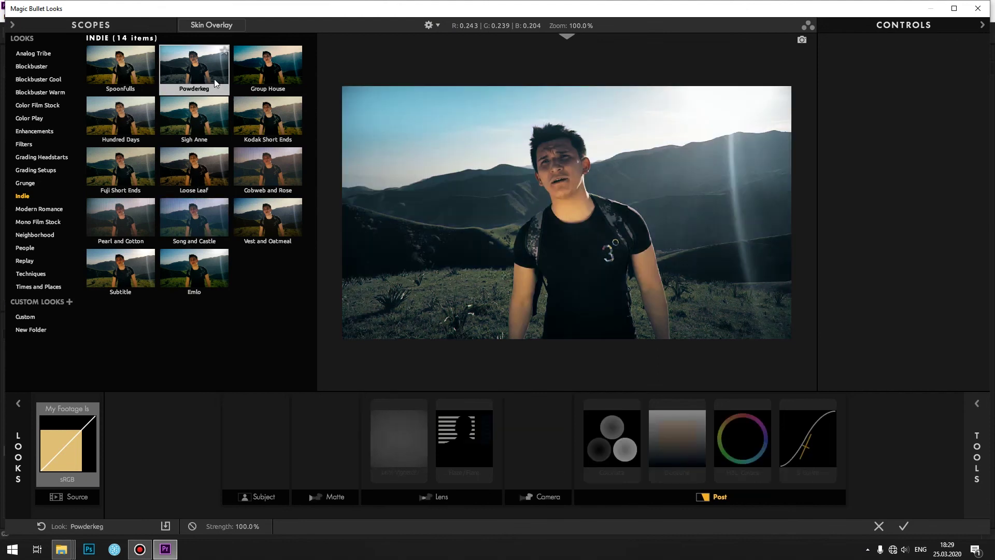
{"action": "left_click", "coordinate": [246, 79]}
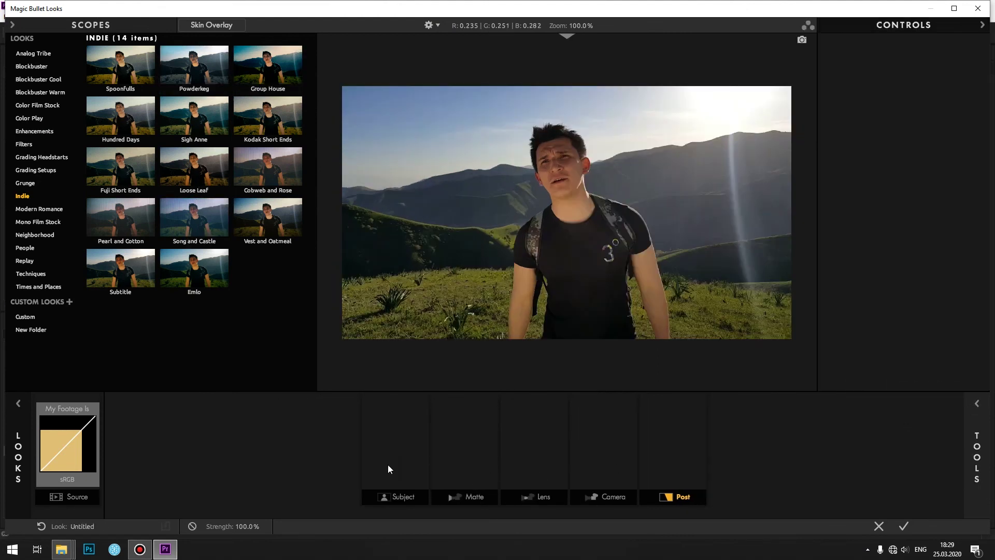
{"action": "left_click", "coordinate": [388, 465]}
{"action": "left_click", "coordinate": [973, 407]}
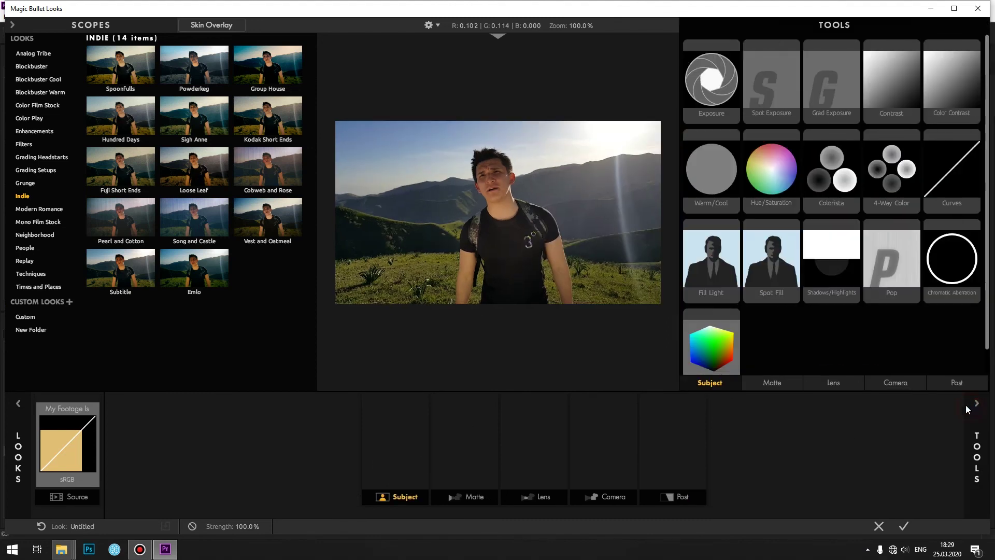
{"action": "scroll", "coordinate": [811, 341], "scroll_direction": "down", "scroll_amount": 1}
{"action": "left_click", "coordinate": [779, 245]}
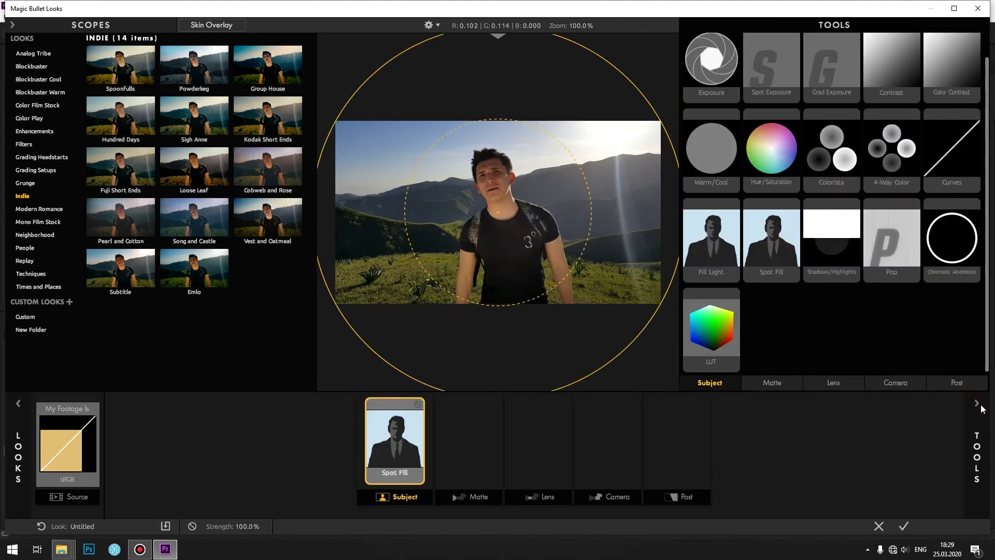
{"action": "left_click", "coordinate": [973, 408]}
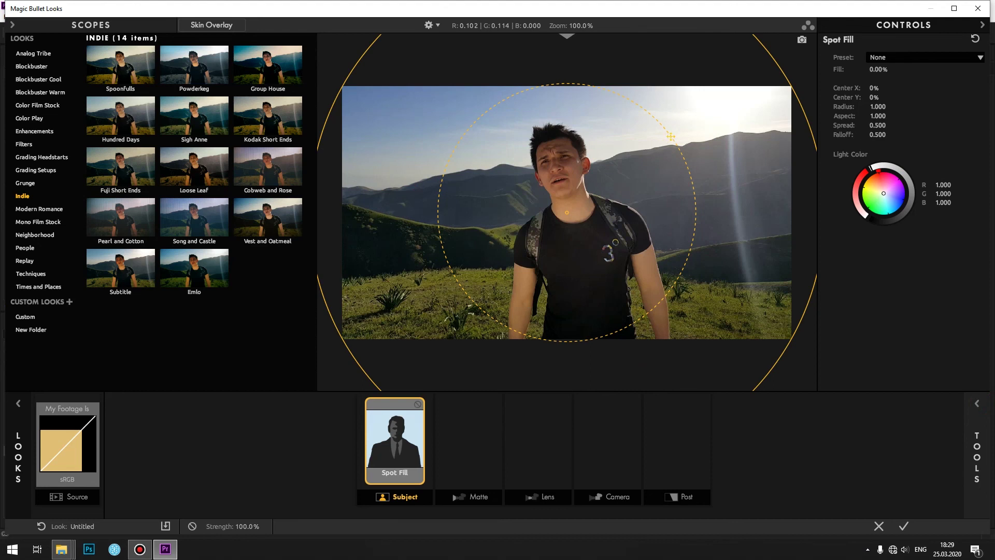
{"action": "left_click_drag", "start_coordinate": [672, 140], "coordinate": [716, 174]}
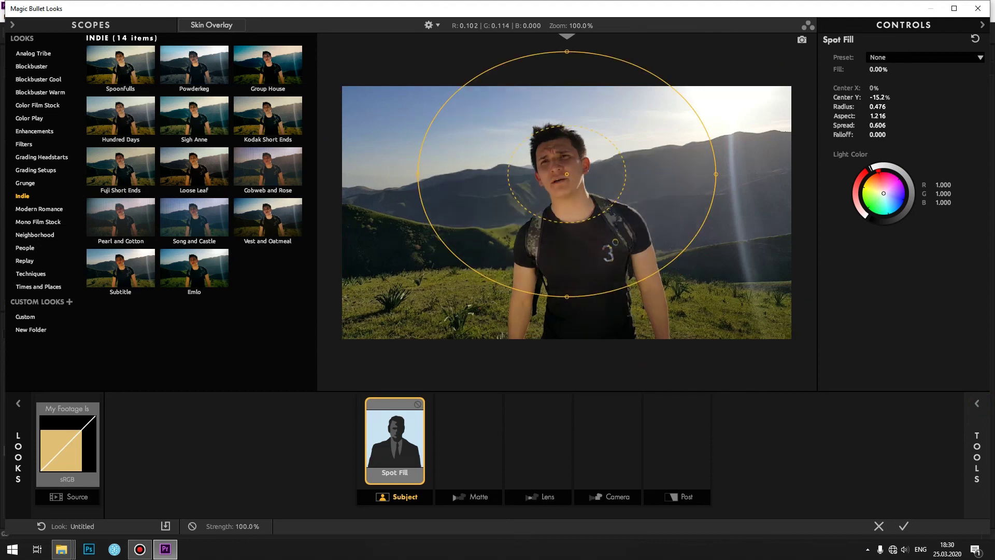
{"action": "left_click_drag", "start_coordinate": [878, 69], "coordinate": [918, 69]}
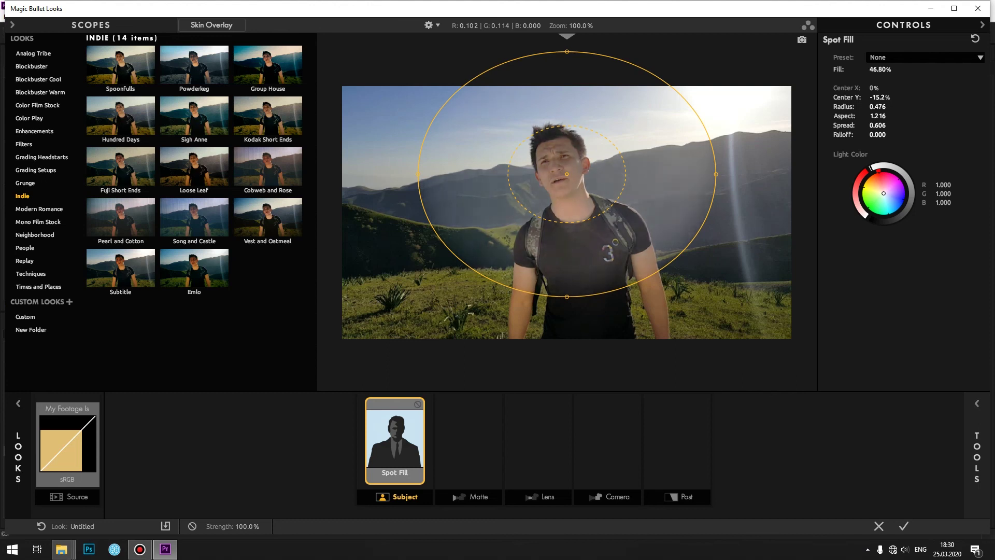
{"action": "left_click_drag", "start_coordinate": [880, 69], "coordinate": [855, 69]}
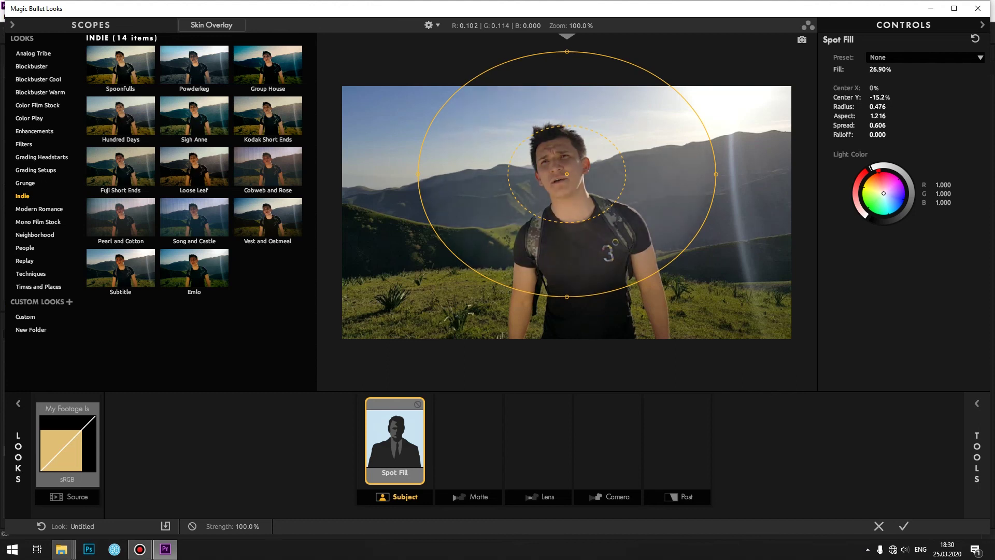
{"action": "left_click_drag", "start_coordinate": [627, 164], "coordinate": [565, 161]}
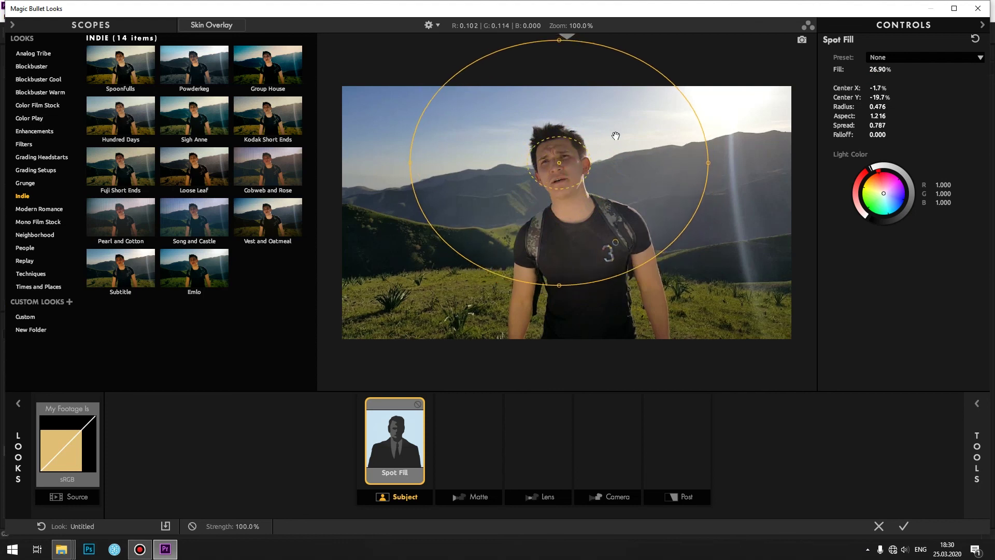
{"action": "left_click", "coordinate": [884, 192]}
{"action": "left_click_drag", "start_coordinate": [883, 189], "coordinate": [882, 200]}
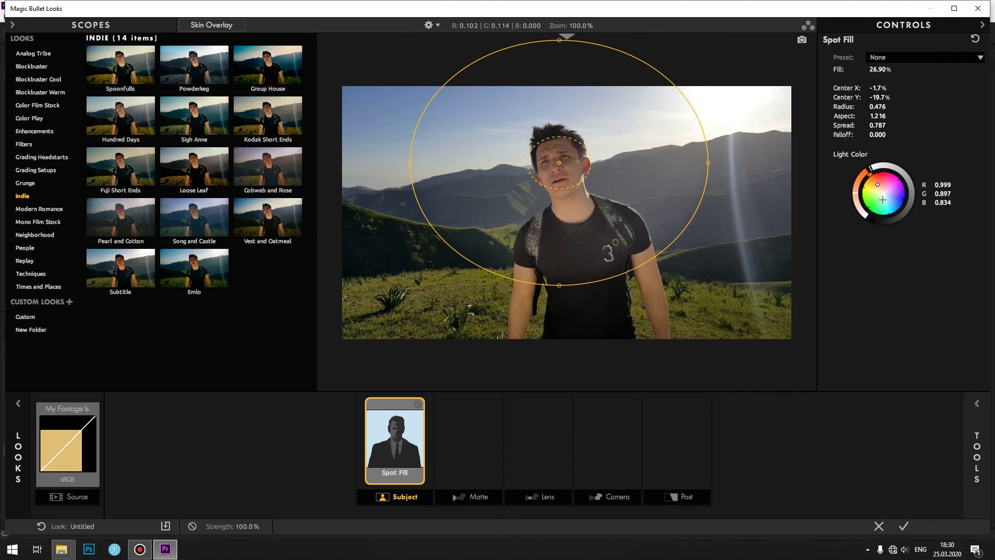
{"action": "left_click", "coordinate": [918, 111]}
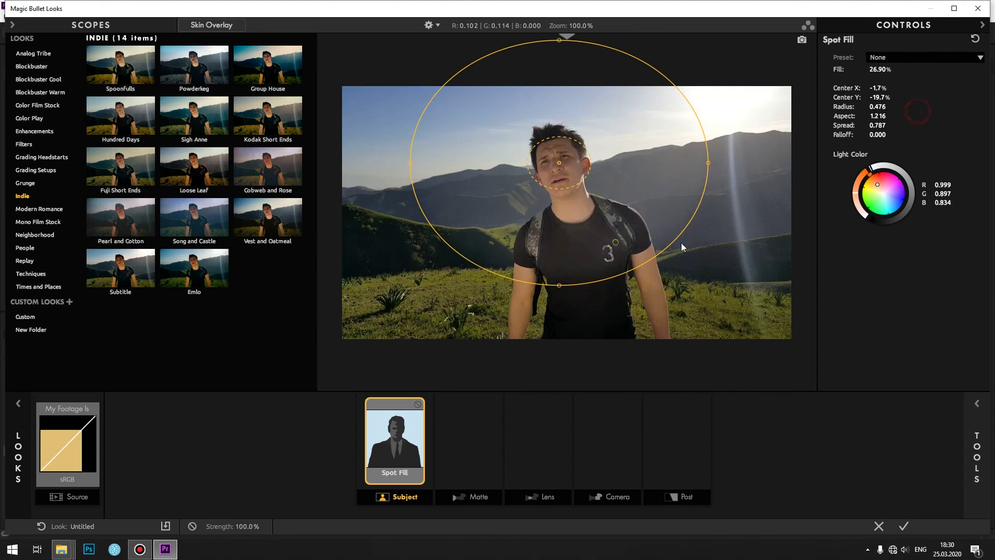
{"action": "left_click", "coordinate": [418, 404]}
{"action": "left_click", "coordinate": [418, 404]}
{"action": "left_click", "coordinate": [417, 404]}
{"action": "left_click", "coordinate": [418, 404]}
{"action": "left_click", "coordinate": [417, 404]}
{"action": "left_click", "coordinate": [418, 404]}
{"action": "left_click", "coordinate": [418, 405]}
{"action": "left_click", "coordinate": [417, 404]}
{"action": "left_click", "coordinate": [418, 404]}
{"action": "left_click", "coordinate": [418, 405]}
{"action": "left_click", "coordinate": [418, 405]}
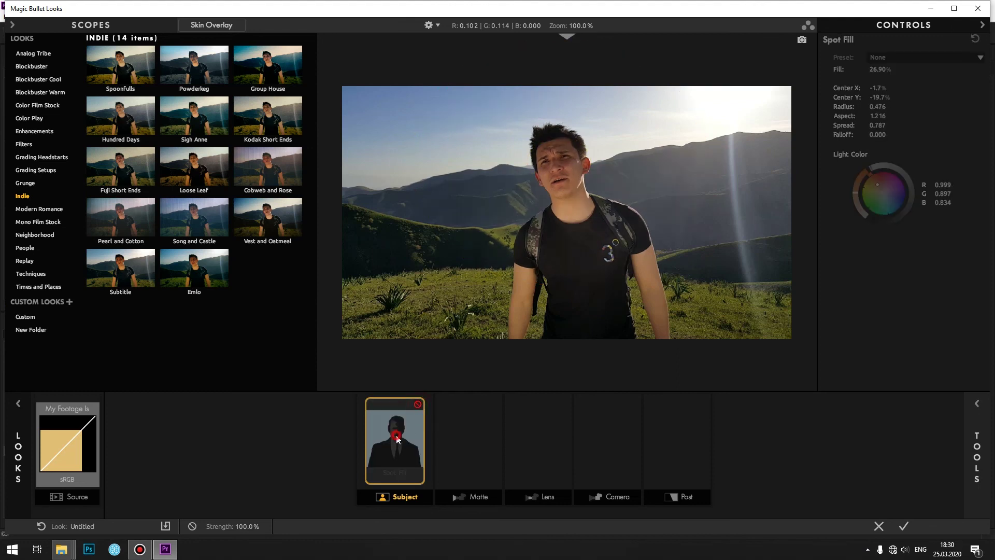
{"action": "key", "text": "Delete"}
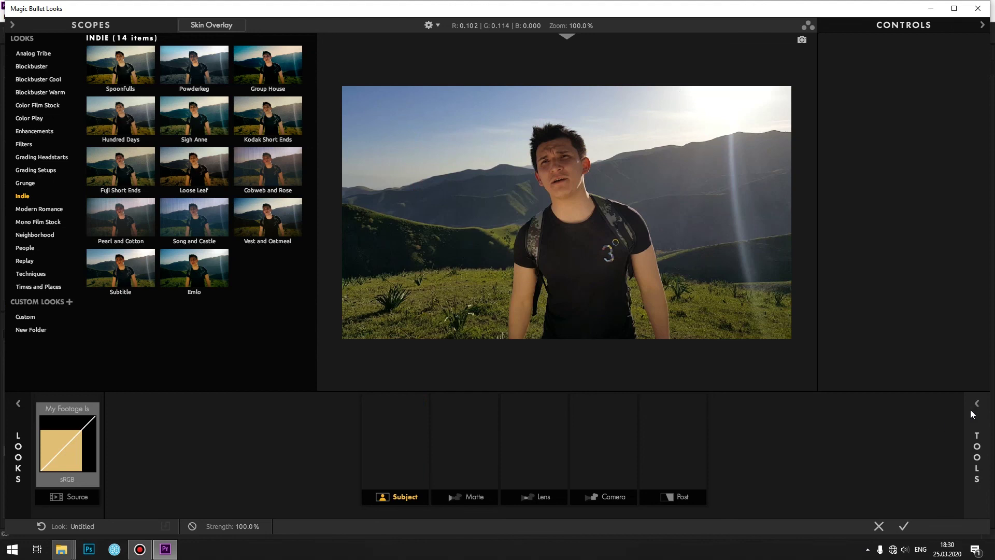
Step: Browse the Matte, Lens, Camera and Post tool lists, ending on the Lens tools
{"action": "left_click", "coordinate": [972, 414]}
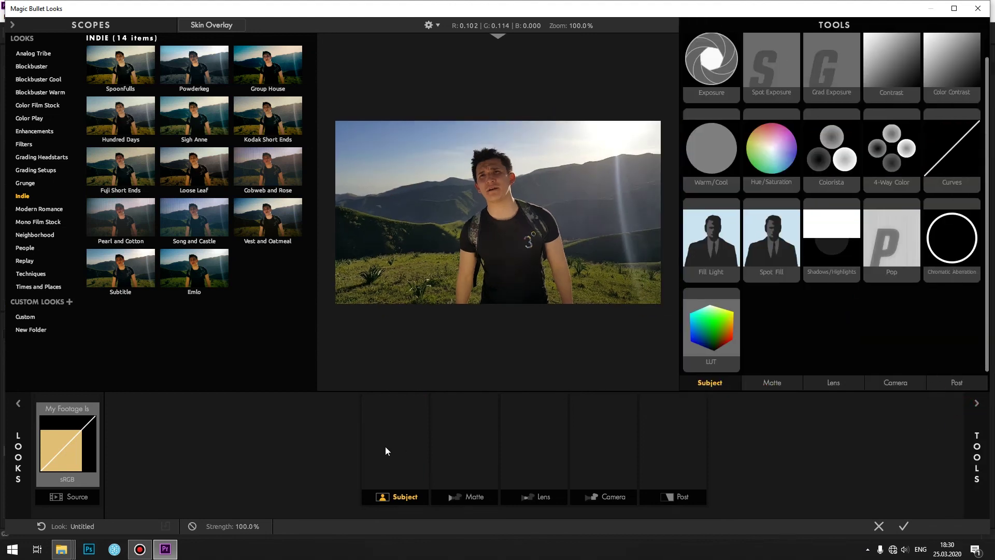
{"action": "left_click", "coordinate": [462, 448]}
{"action": "left_click", "coordinate": [503, 448]}
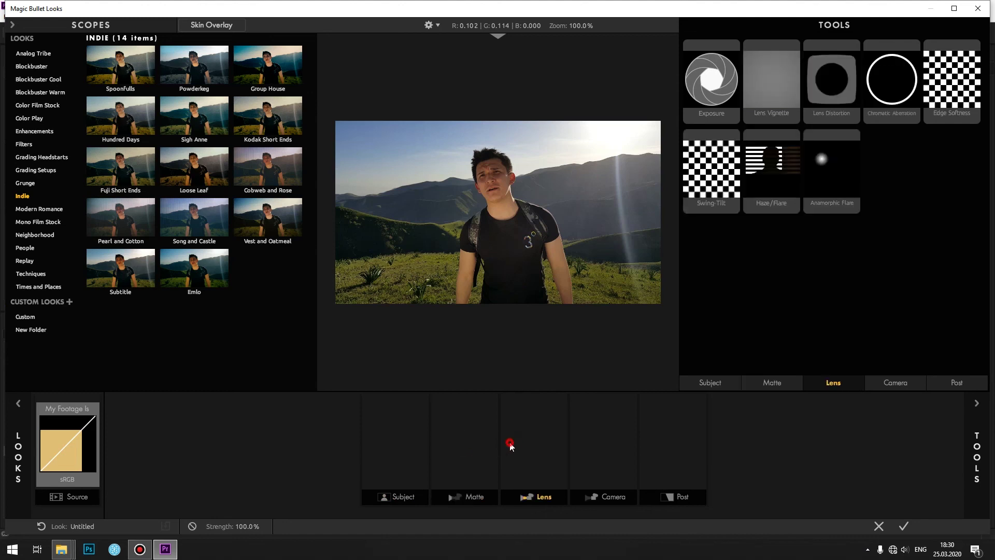
{"action": "left_click", "coordinate": [611, 449]}
{"action": "left_click", "coordinate": [657, 451]}
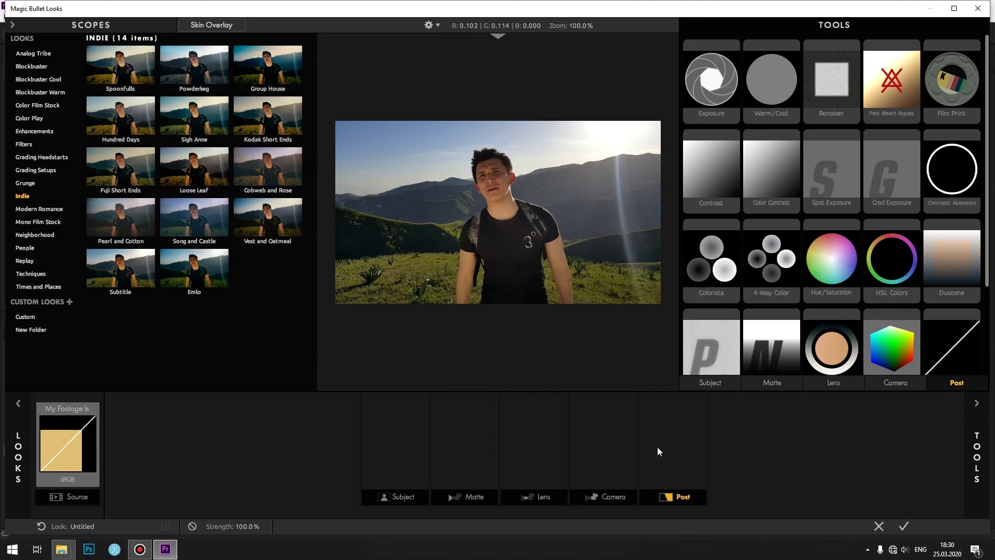
{"action": "left_click", "coordinate": [524, 449]}
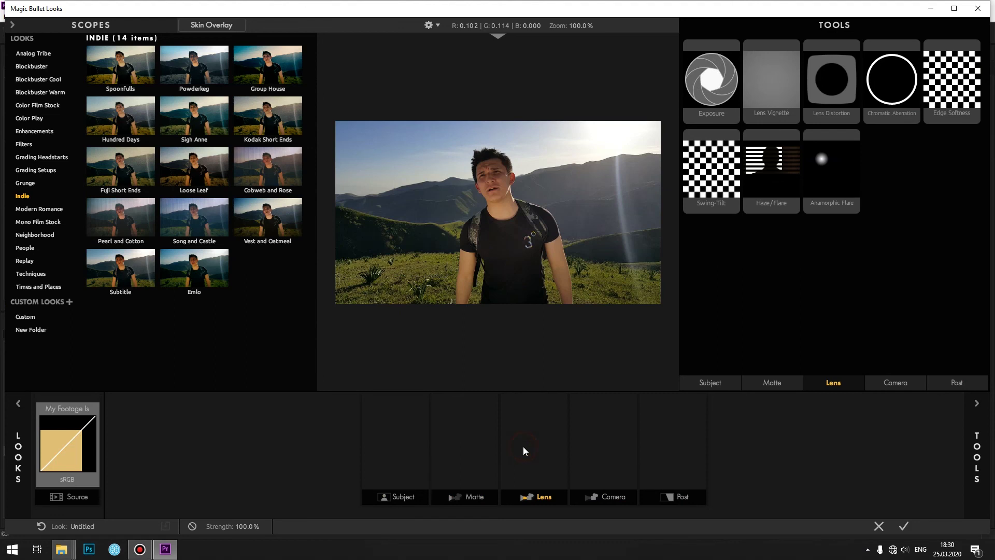